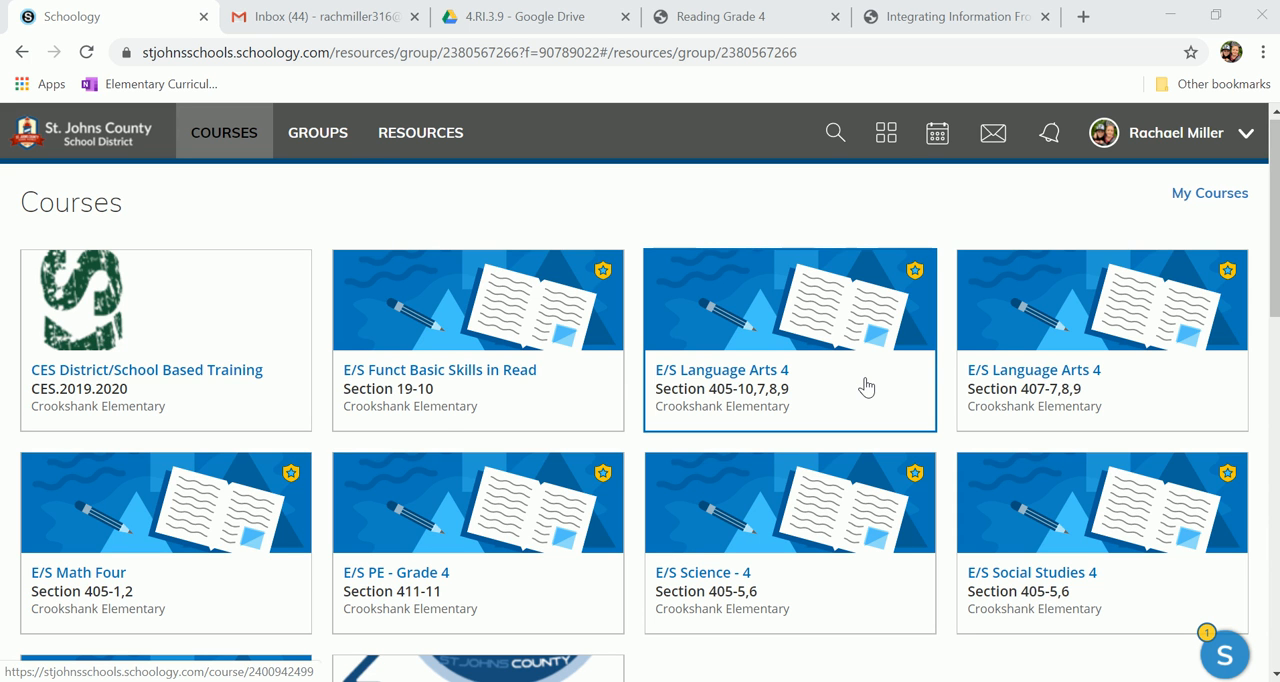
Step: Open the ELA folder in the 4th Grade Team group's resources
{"action": "left_click", "coordinate": [337, 149]}
{"action": "left_click", "coordinate": [197, 265]}
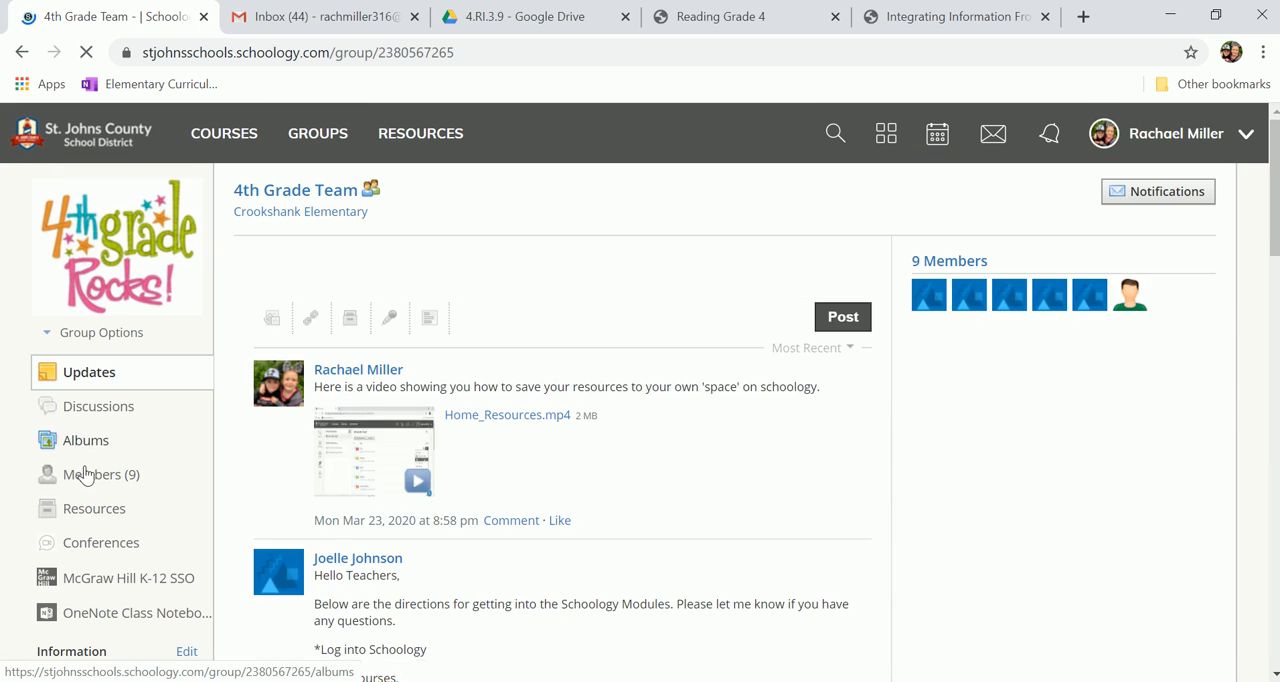
{"action": "left_click", "coordinate": [108, 522]}
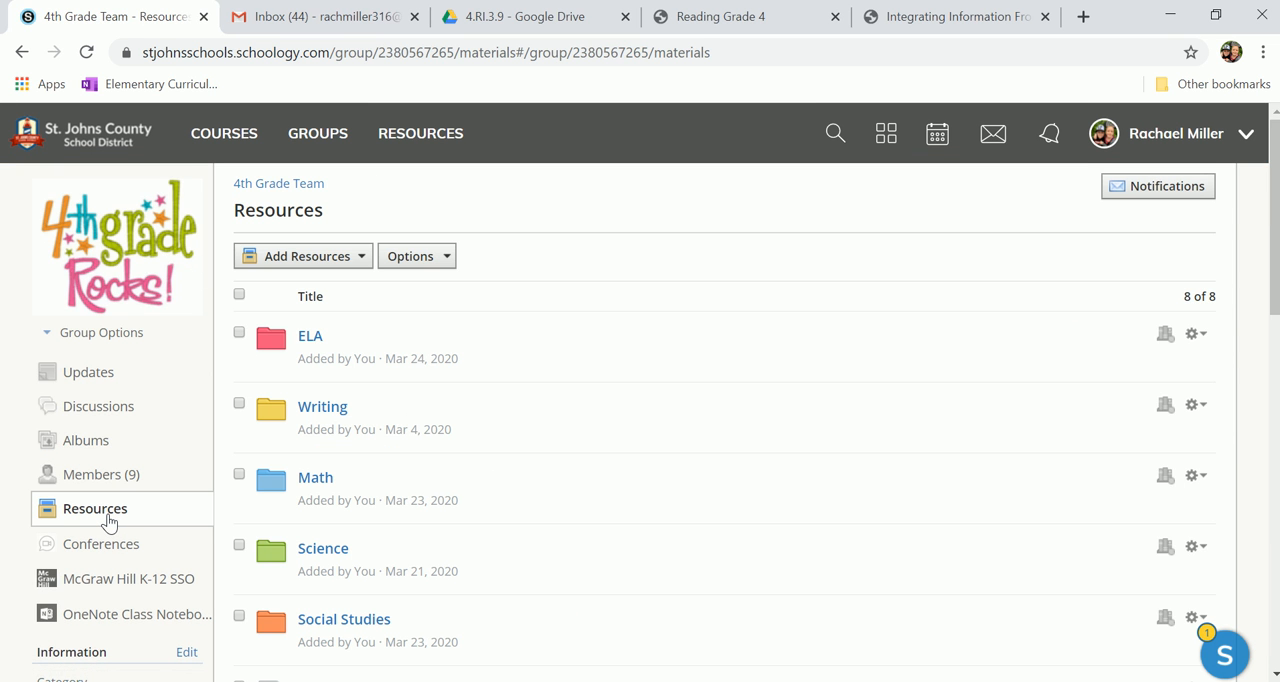
{"action": "left_click", "coordinate": [307, 343]}
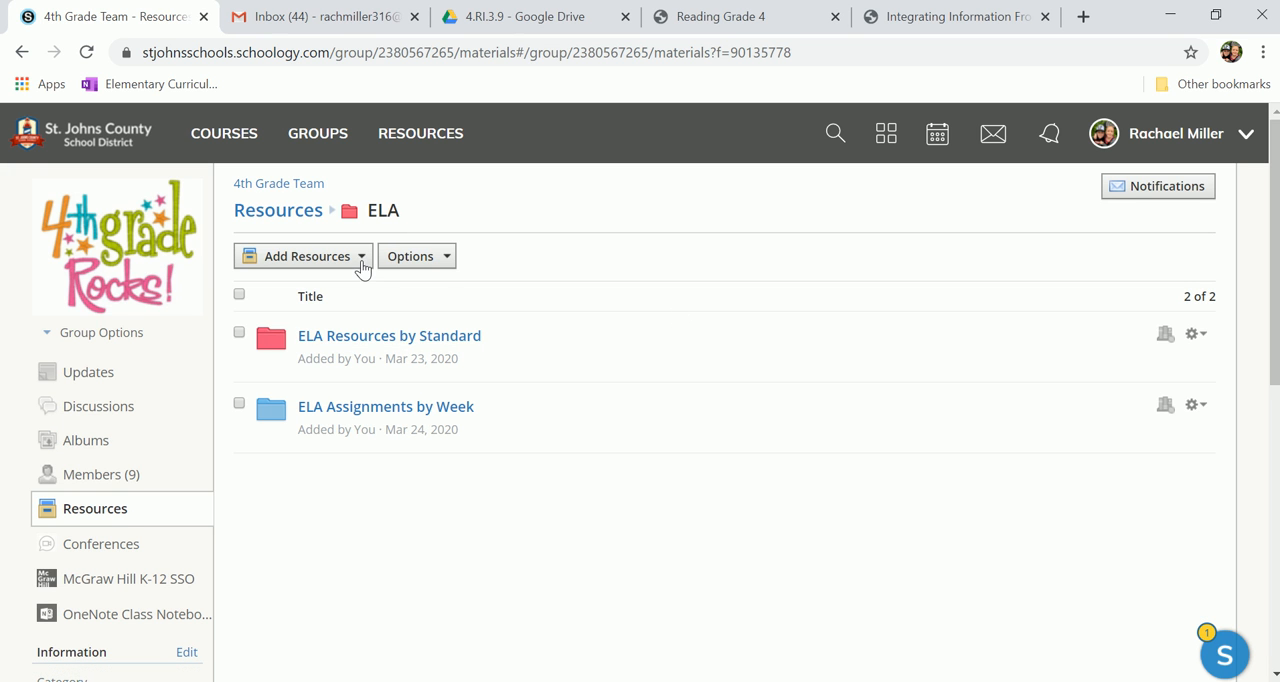
Step: Add a test/quiz template named "RI39 Desert of Life Questions" to the ELA folder
{"action": "left_click", "coordinate": [361, 266]}
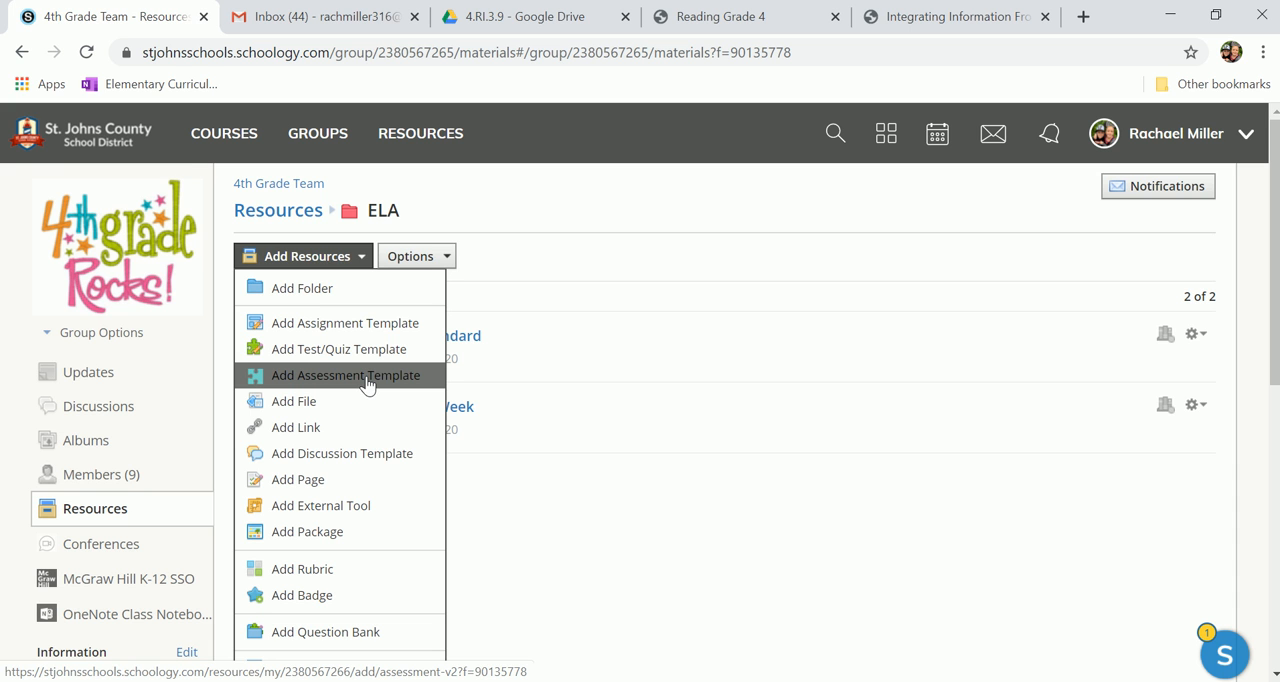
{"action": "left_click", "coordinate": [291, 350]}
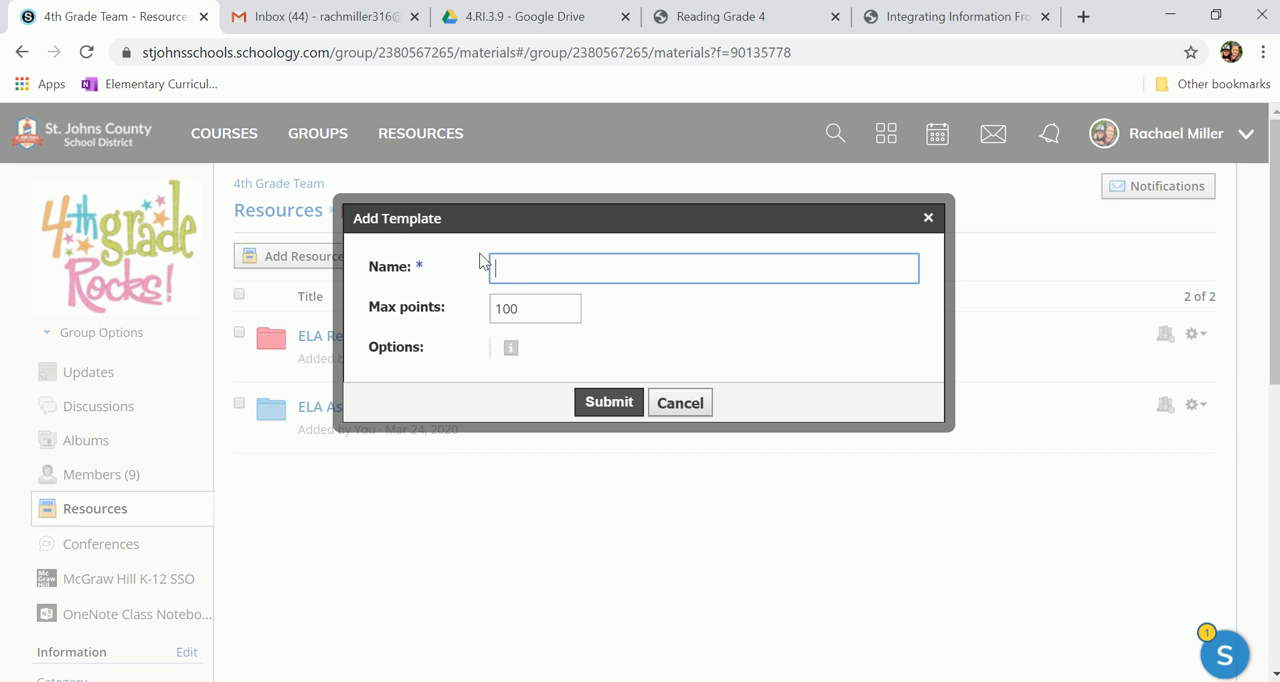
{"action": "type", "text": "RI39 Desert of Life Questions"}
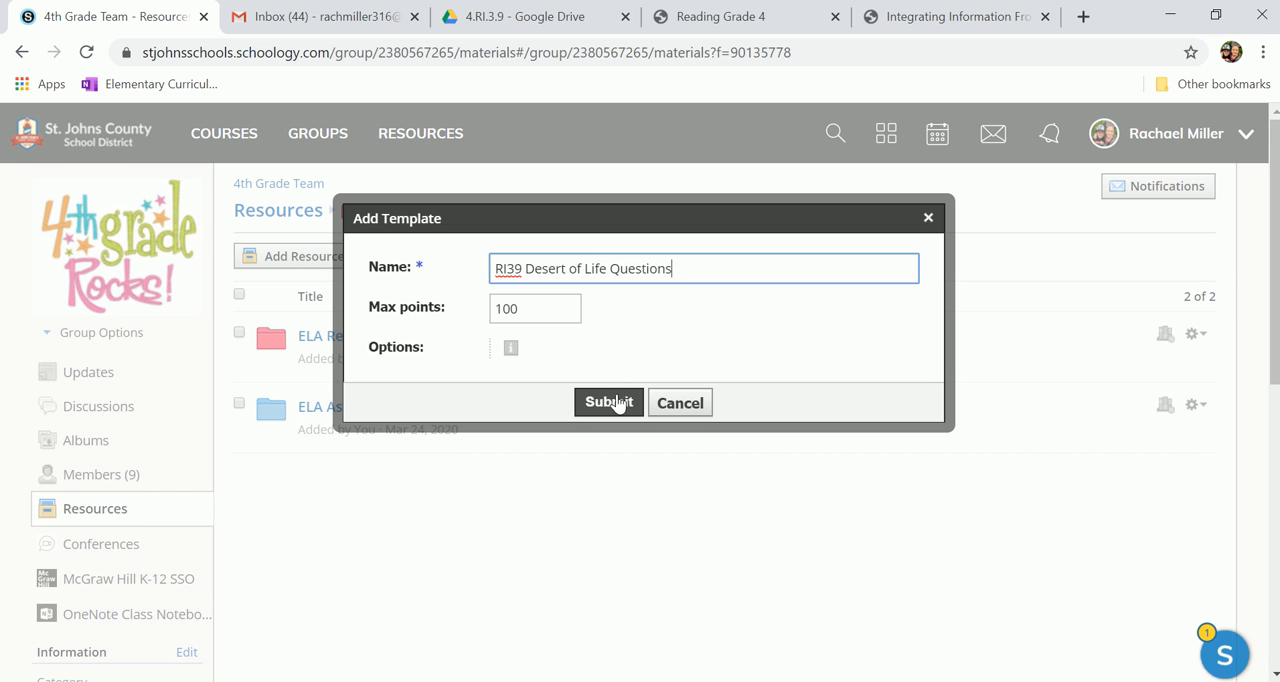
{"action": "left_click", "coordinate": [617, 402]}
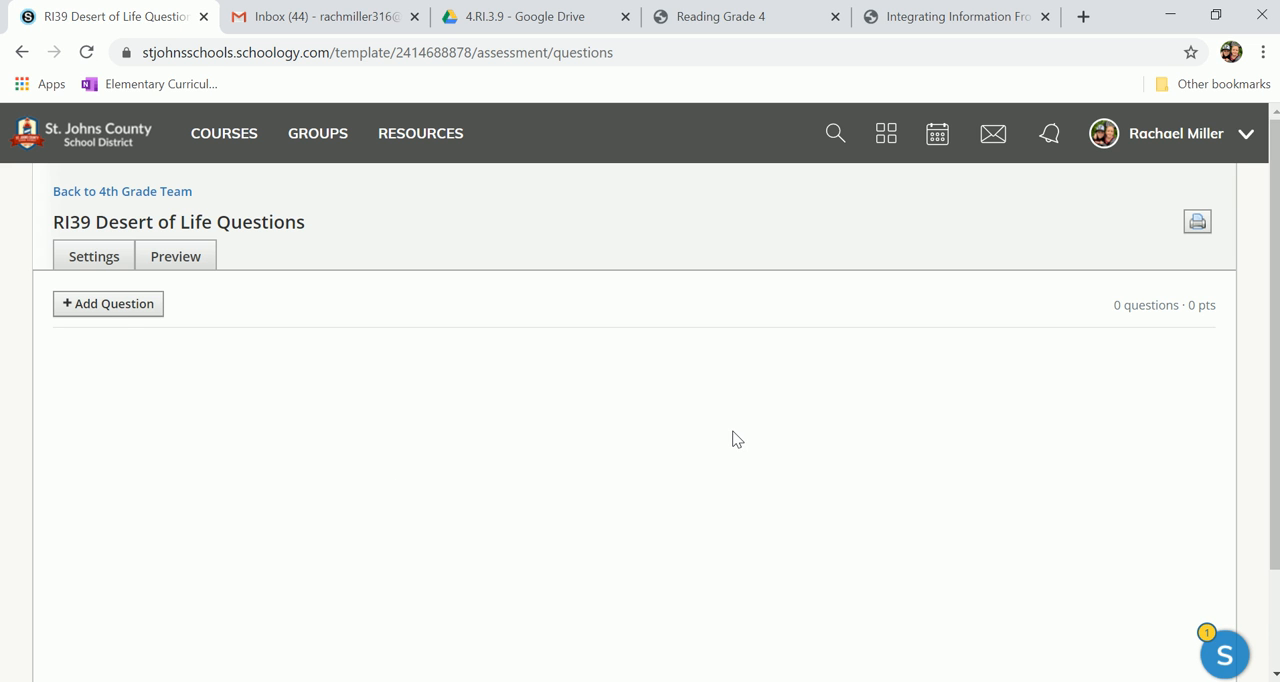
Step: In the quiz settings, enter the instructions "Read both passages and answer the questions." at font size 18
{"action": "left_click", "coordinate": [121, 310]}
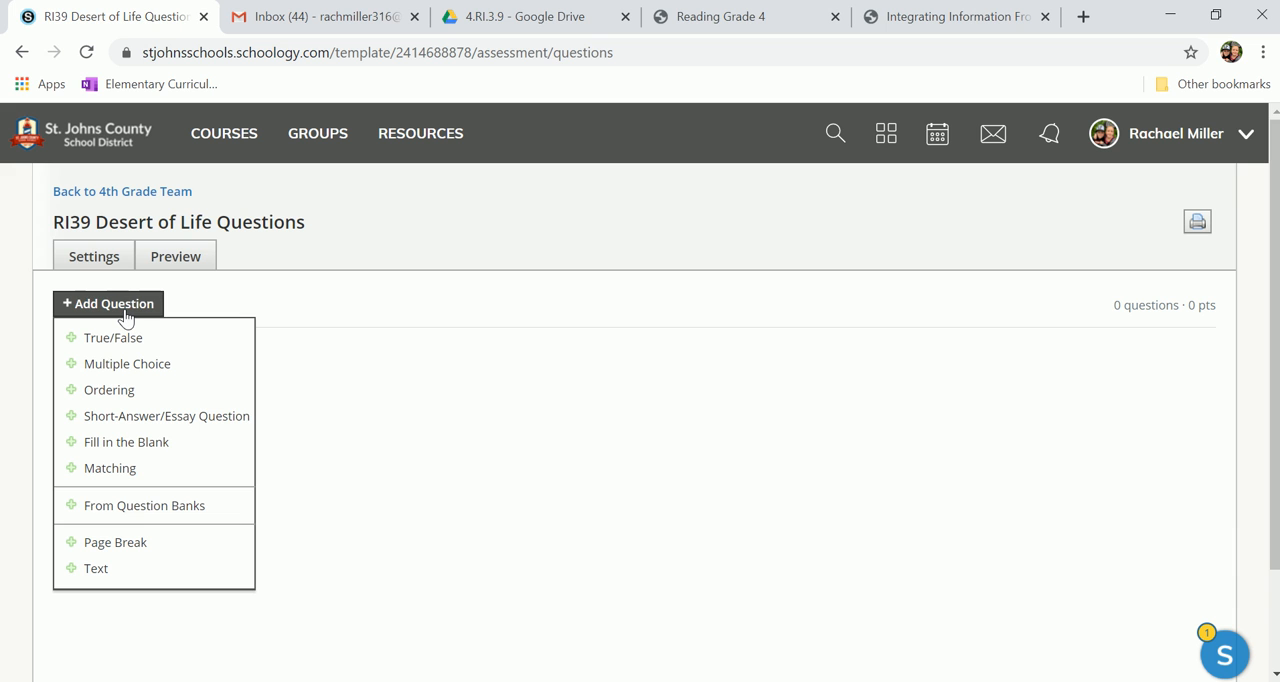
{"action": "left_click", "coordinate": [88, 256]}
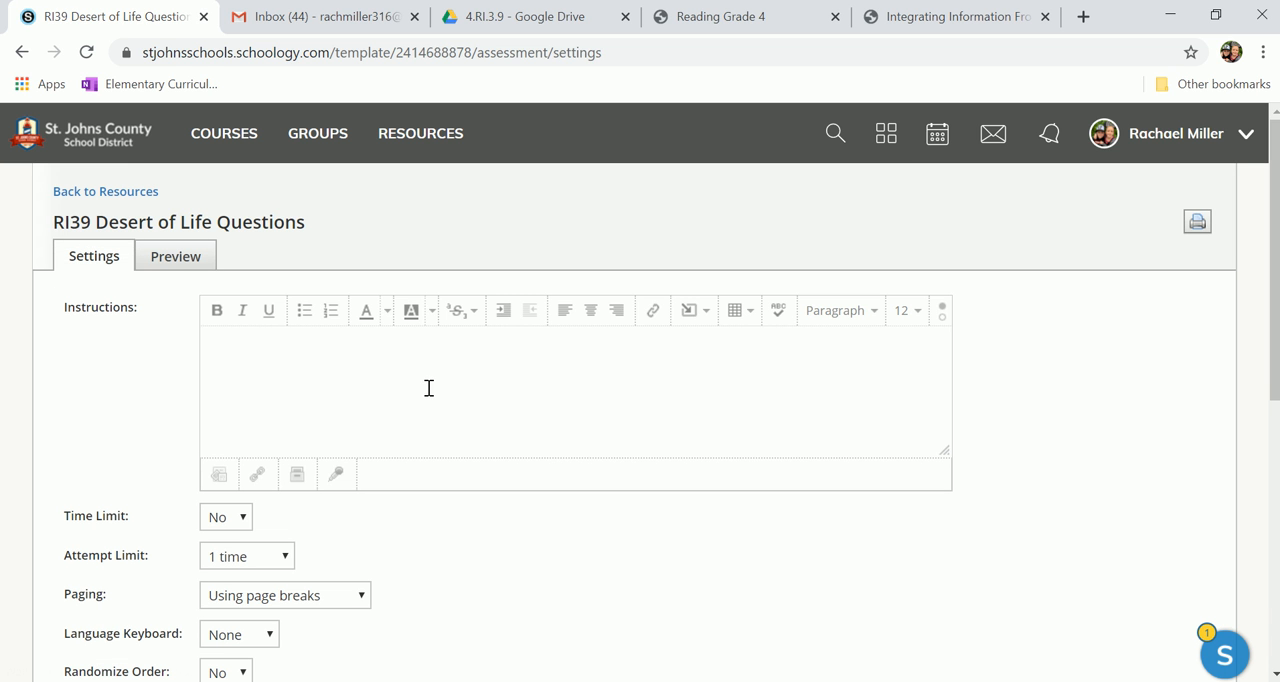
{"action": "left_click", "coordinate": [533, 371]}
{"action": "left_click", "coordinate": [919, 318]}
{"action": "left_click", "coordinate": [906, 489]}
{"action": "type", "text": "Read both passages a"}
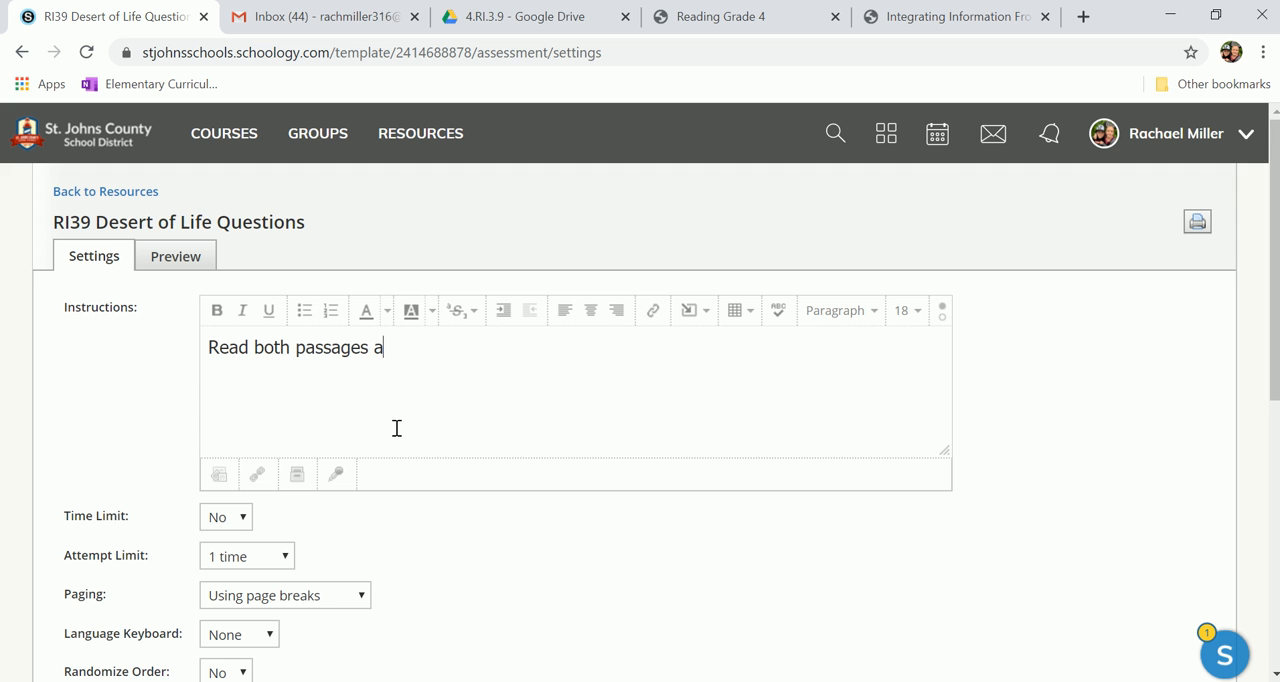
{"action": "type", "text": "nd answer the "}
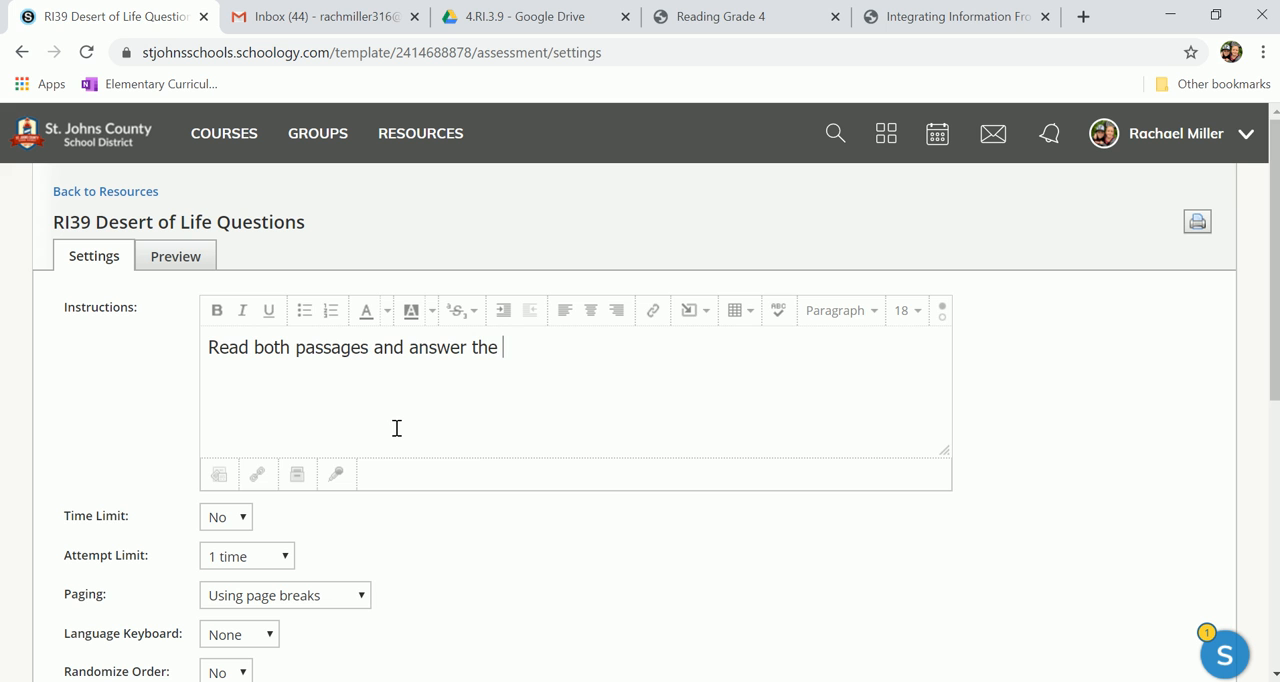
{"action": "type", "text": "questions."}
Step: Attach the file "Desert of Ice and Antarctic's Life" from the Desktop to the quiz instructions
{"action": "left_click", "coordinate": [219, 476]}
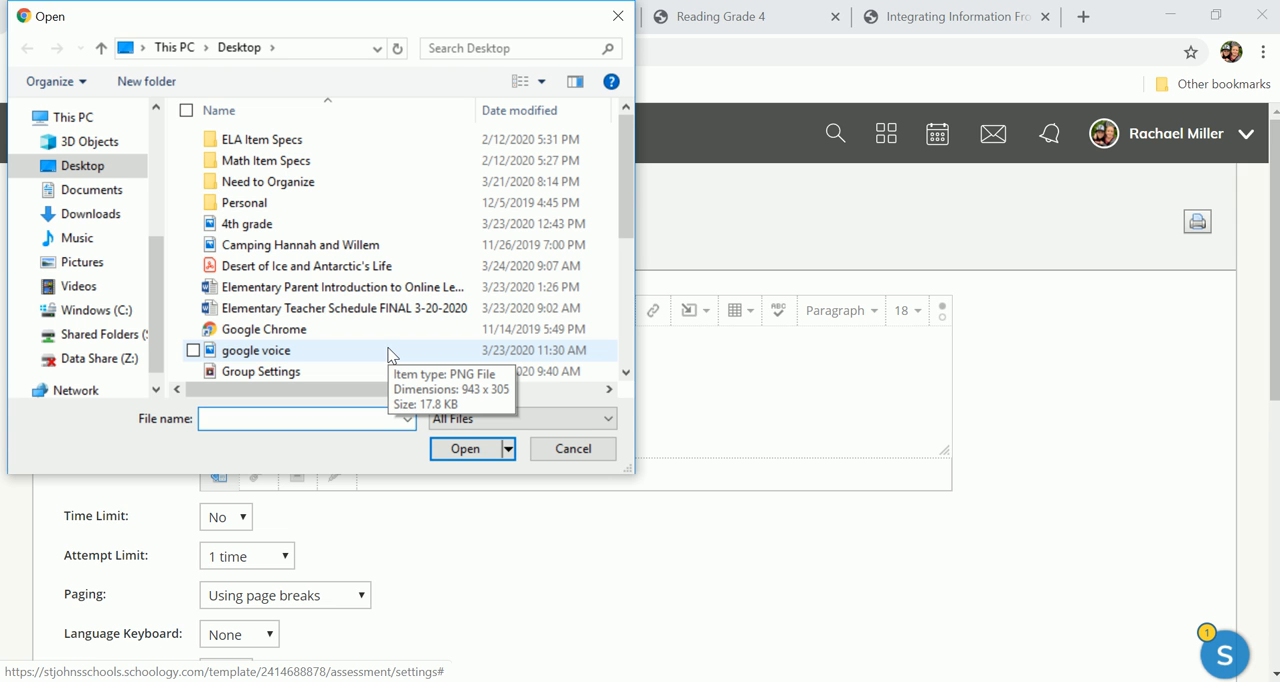
{"action": "left_click", "coordinate": [333, 268]}
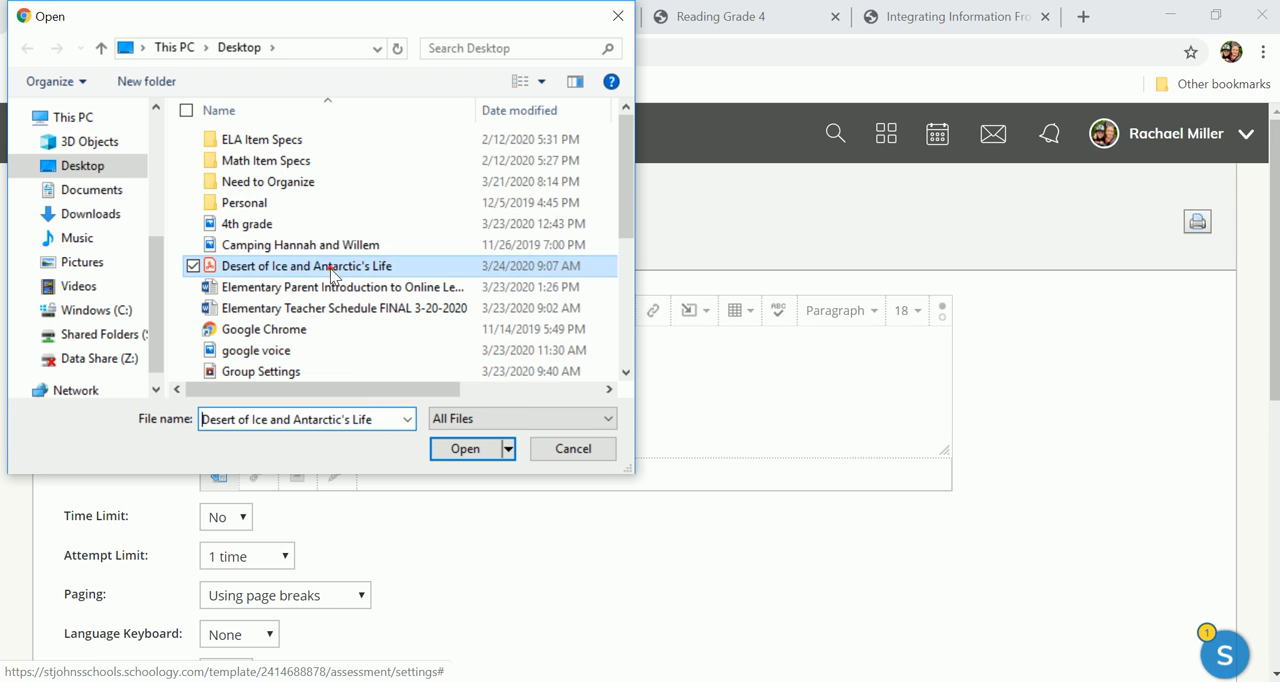
{"action": "left_click", "coordinate": [465, 450]}
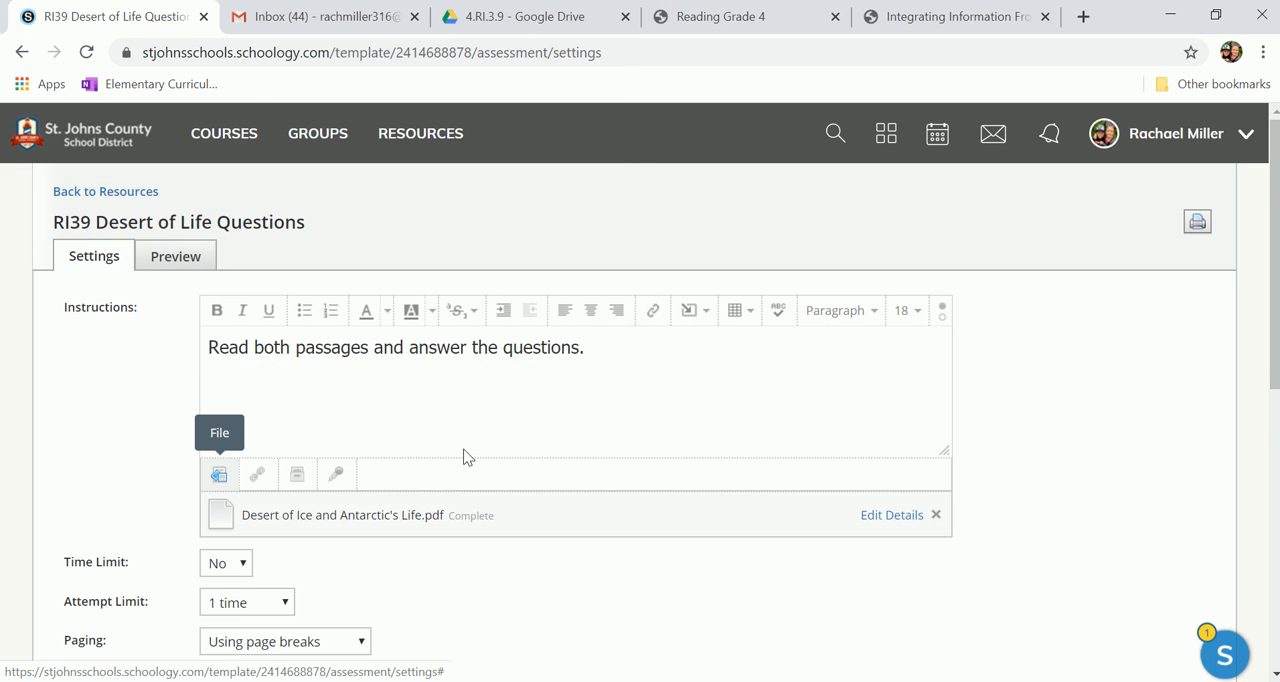
Step: Set the quiz's attempt limit to 2 times
{"action": "scroll", "coordinate": [463, 457], "scroll_direction": "down", "scroll_amount": 3}
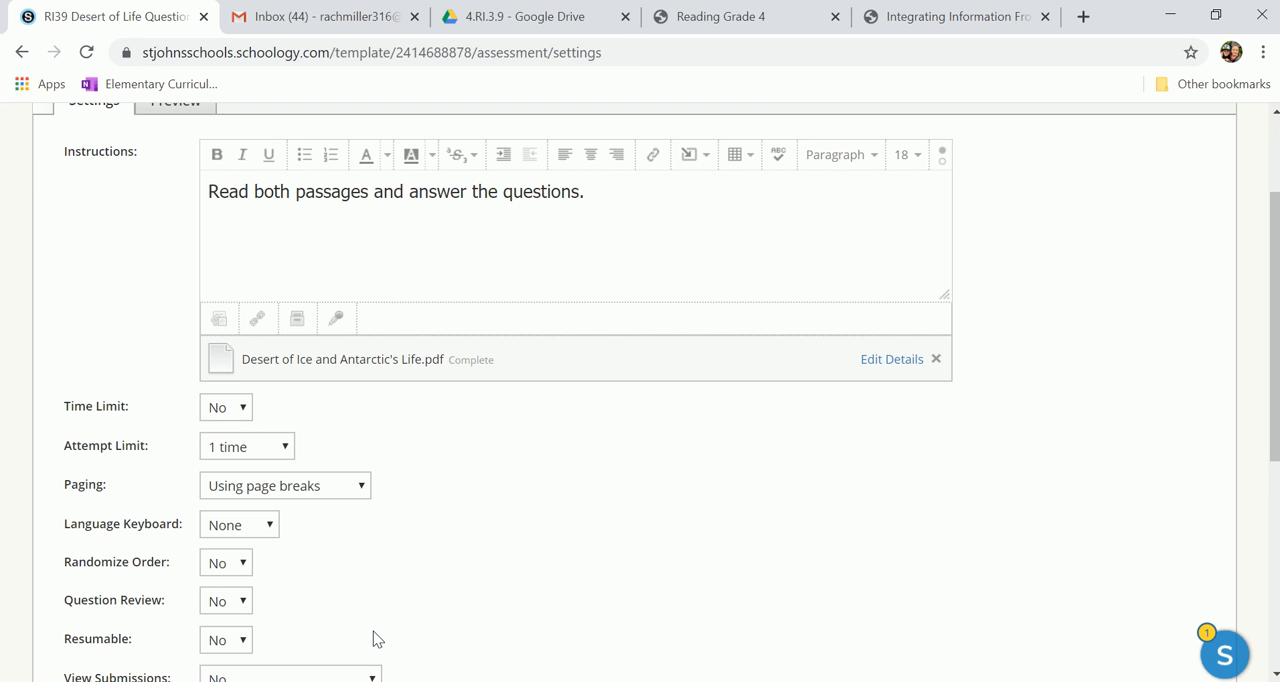
{"action": "scroll", "coordinate": [377, 638], "scroll_direction": "down", "scroll_amount": 2}
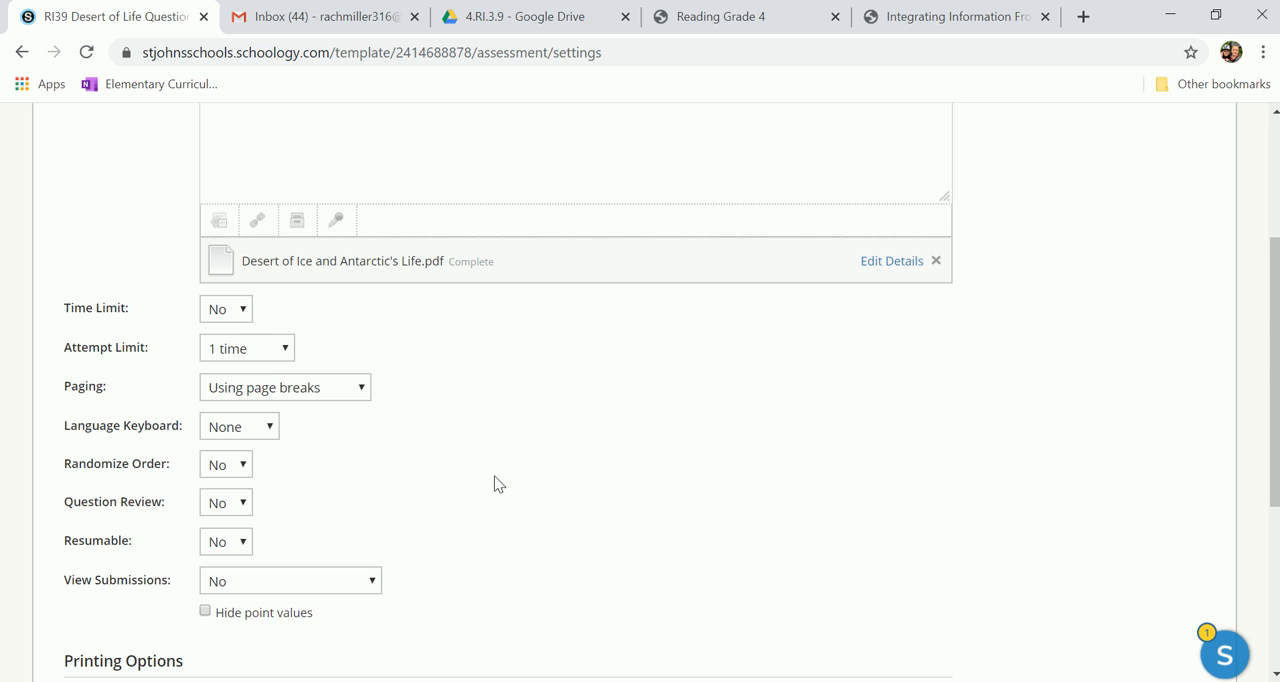
{"action": "left_click", "coordinate": [287, 352]}
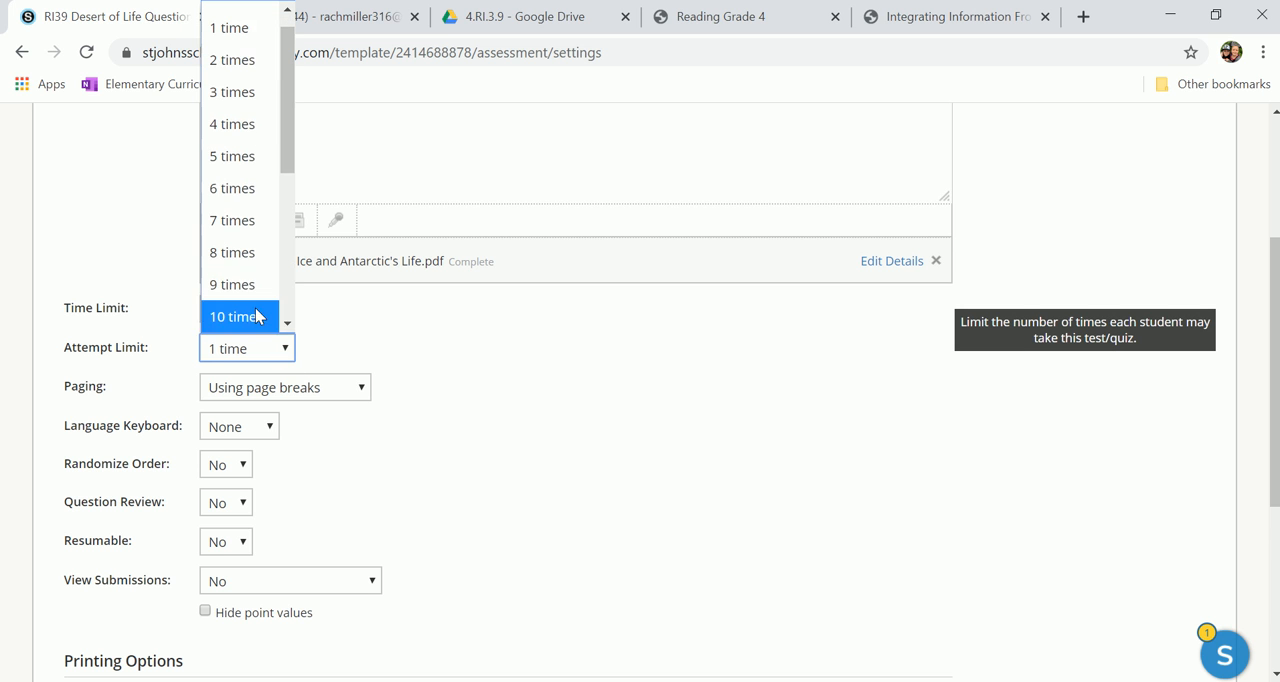
{"action": "left_click", "coordinate": [240, 66]}
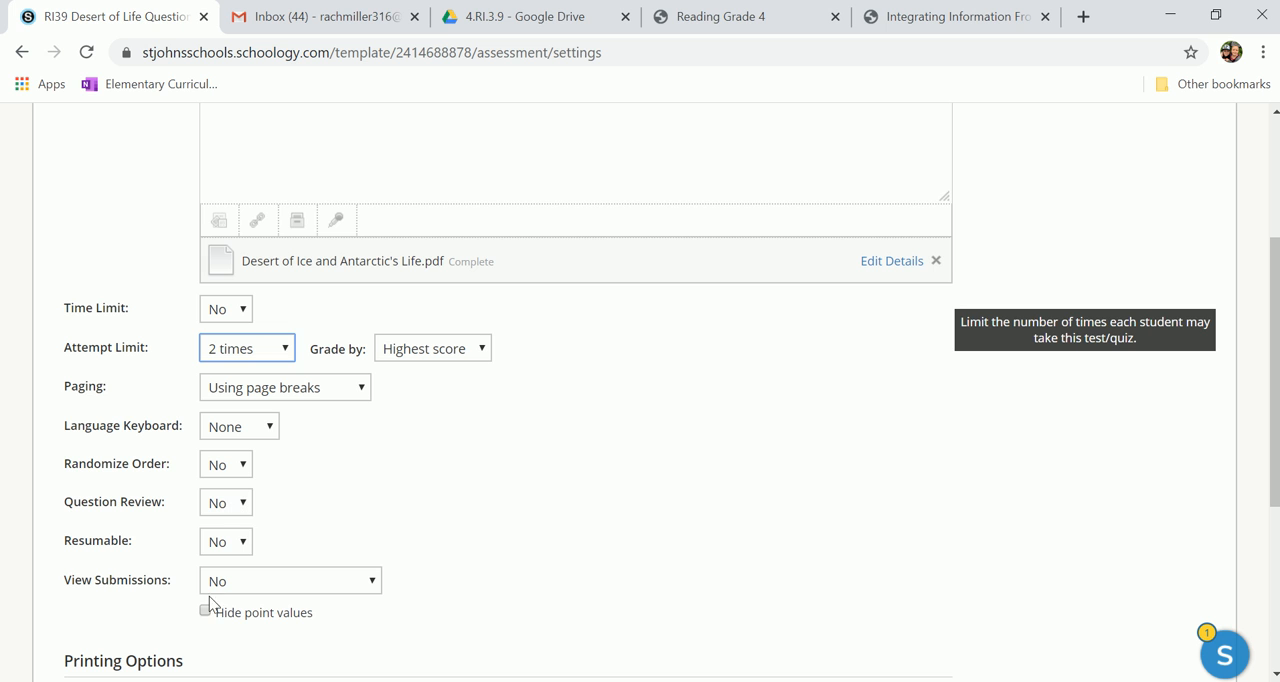
Step: Allow students to review their questions and resume the quiz by setting Question Review and Resumable to Yes
{"action": "left_click", "coordinate": [240, 508]}
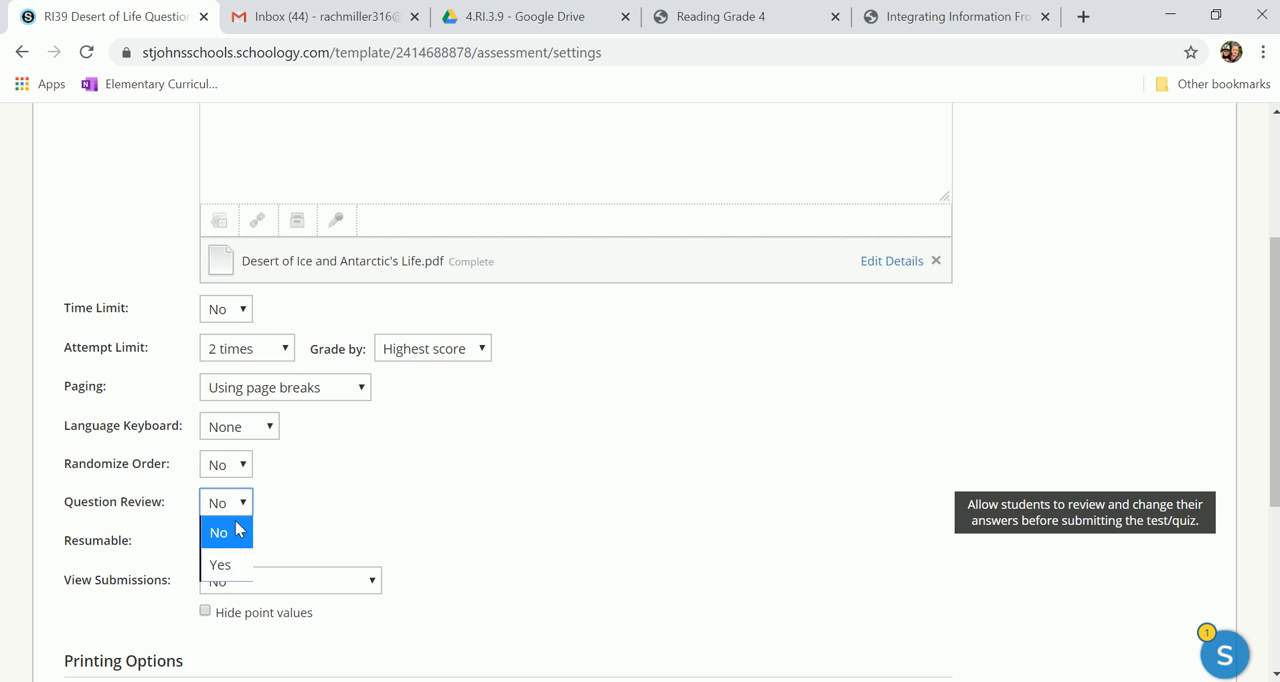
{"action": "left_click", "coordinate": [216, 567]}
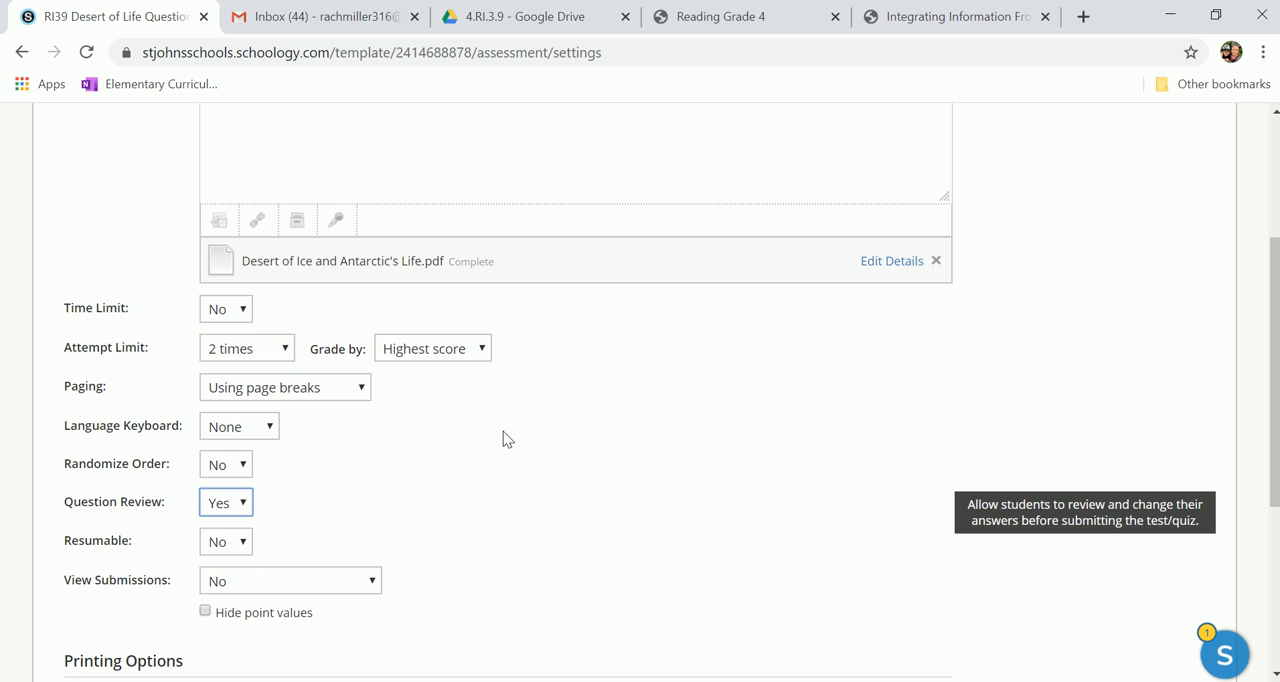
{"action": "left_click", "coordinate": [243, 545]}
{"action": "left_click", "coordinate": [224, 605]}
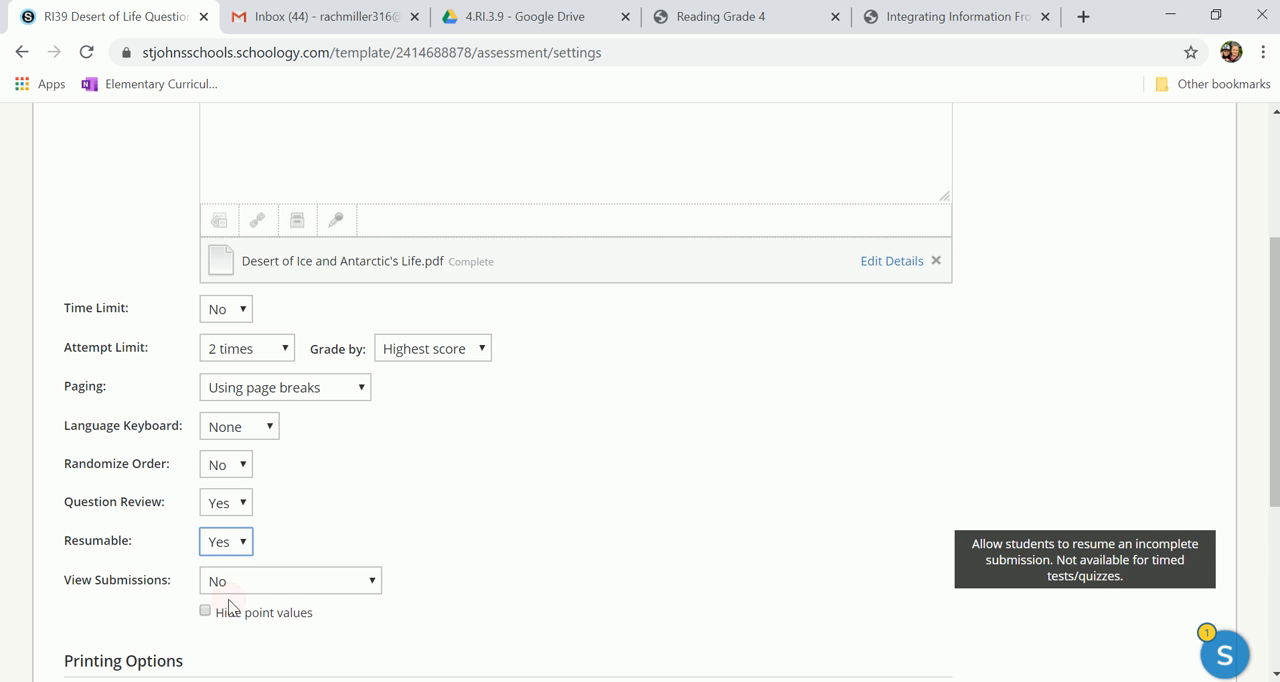
Step: Set View Submissions to Yes and save the quiz settings
{"action": "scroll", "coordinate": [395, 490], "scroll_direction": "down", "scroll_amount": 2}
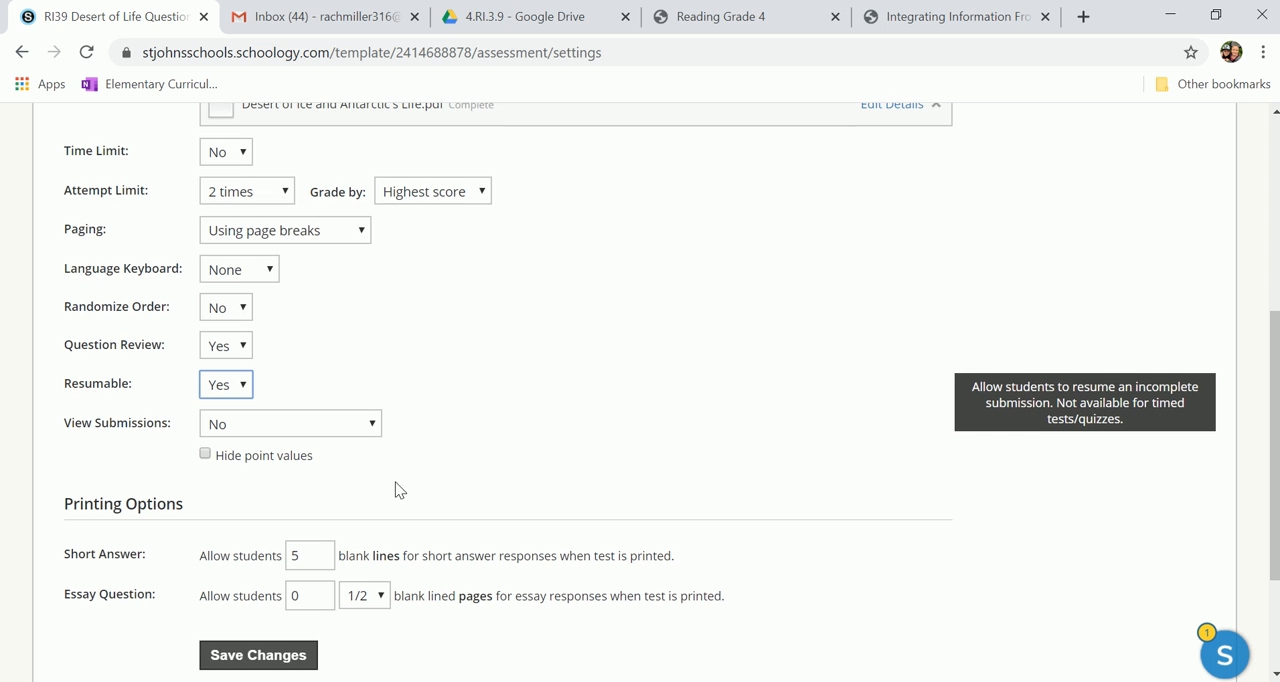
{"action": "left_click", "coordinate": [364, 425]}
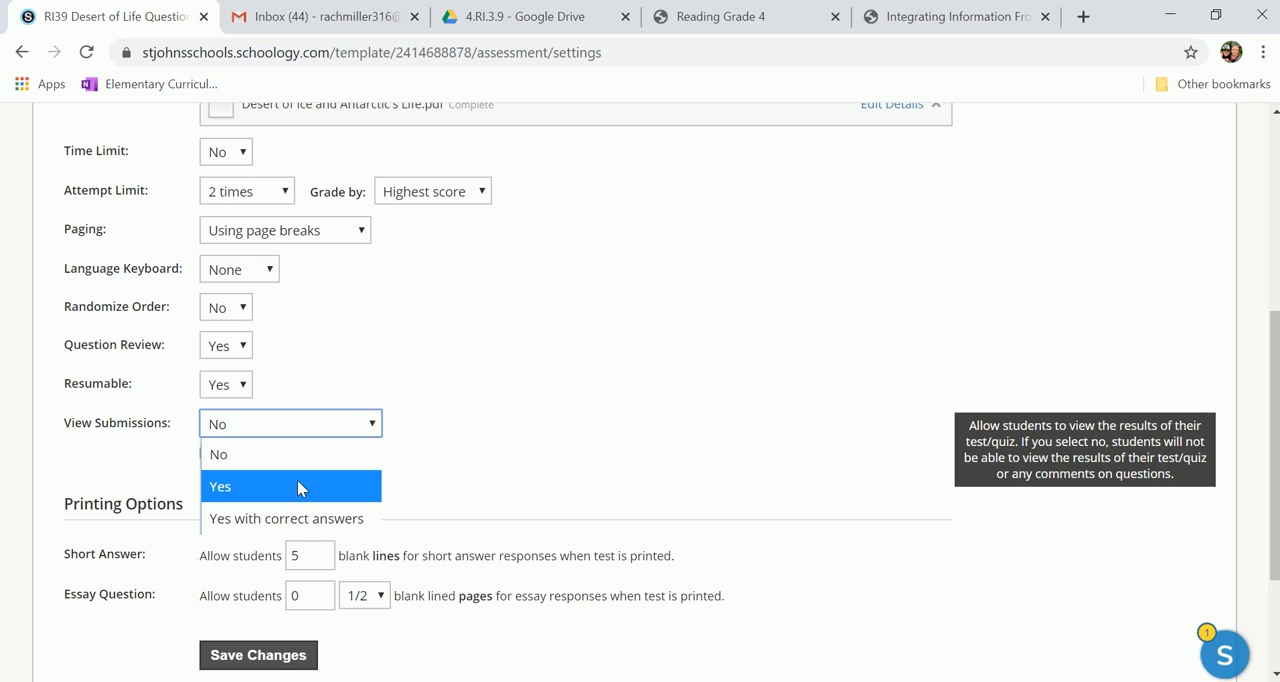
{"action": "left_click", "coordinate": [298, 484]}
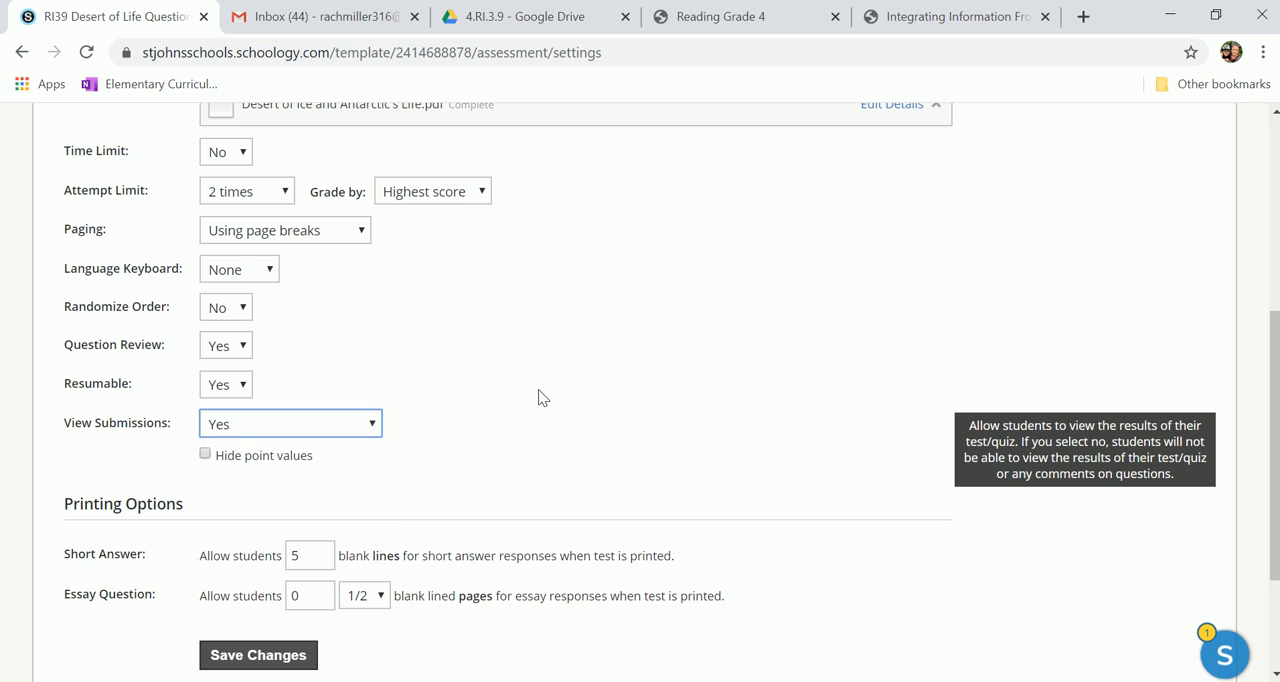
{"action": "scroll", "coordinate": [508, 375], "scroll_direction": "down", "scroll_amount": 2}
{"action": "left_click", "coordinate": [245, 478]}
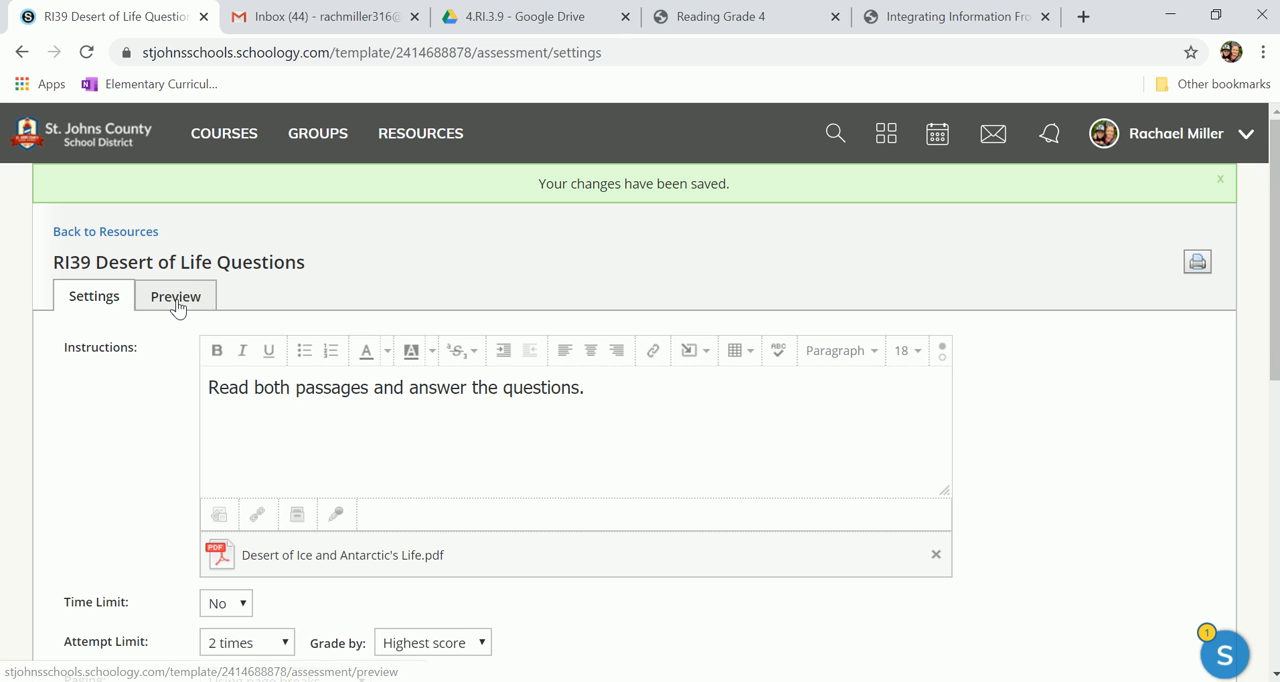
Step: Return to the group's ELA resources folder and open the questions of "RI39 Desert of Life Questions" for editing
{"action": "left_click", "coordinate": [176, 302]}
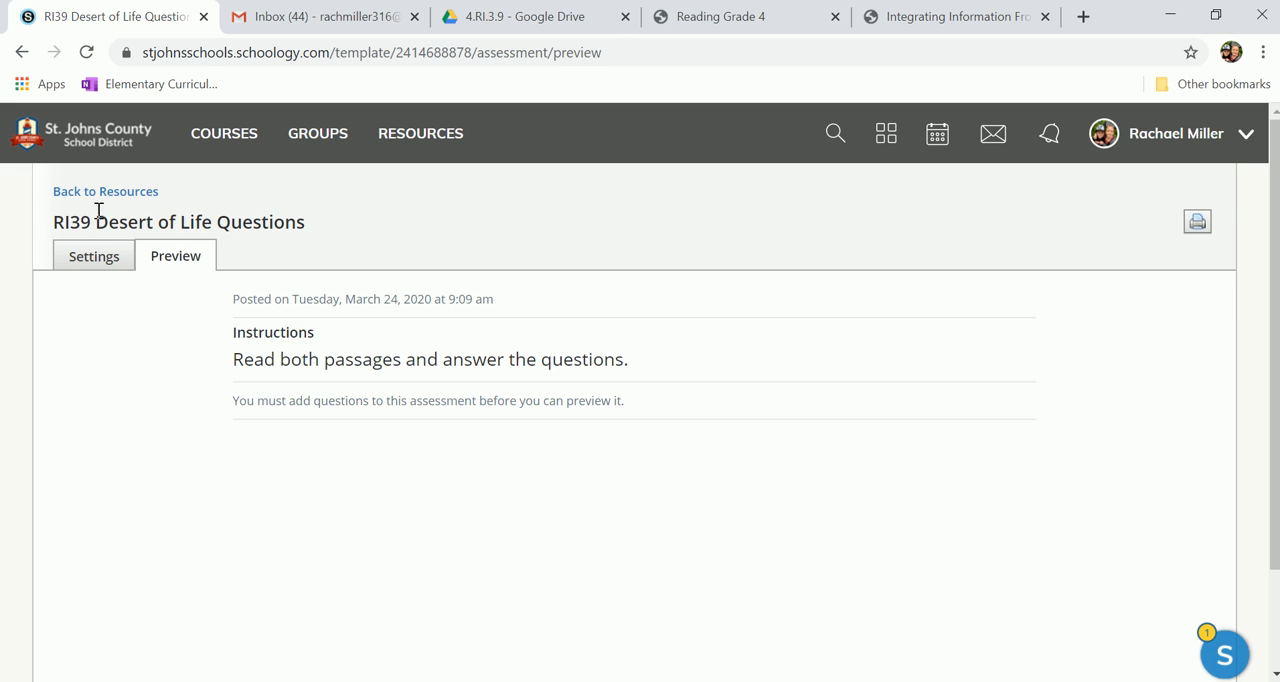
{"action": "left_click", "coordinate": [108, 193]}
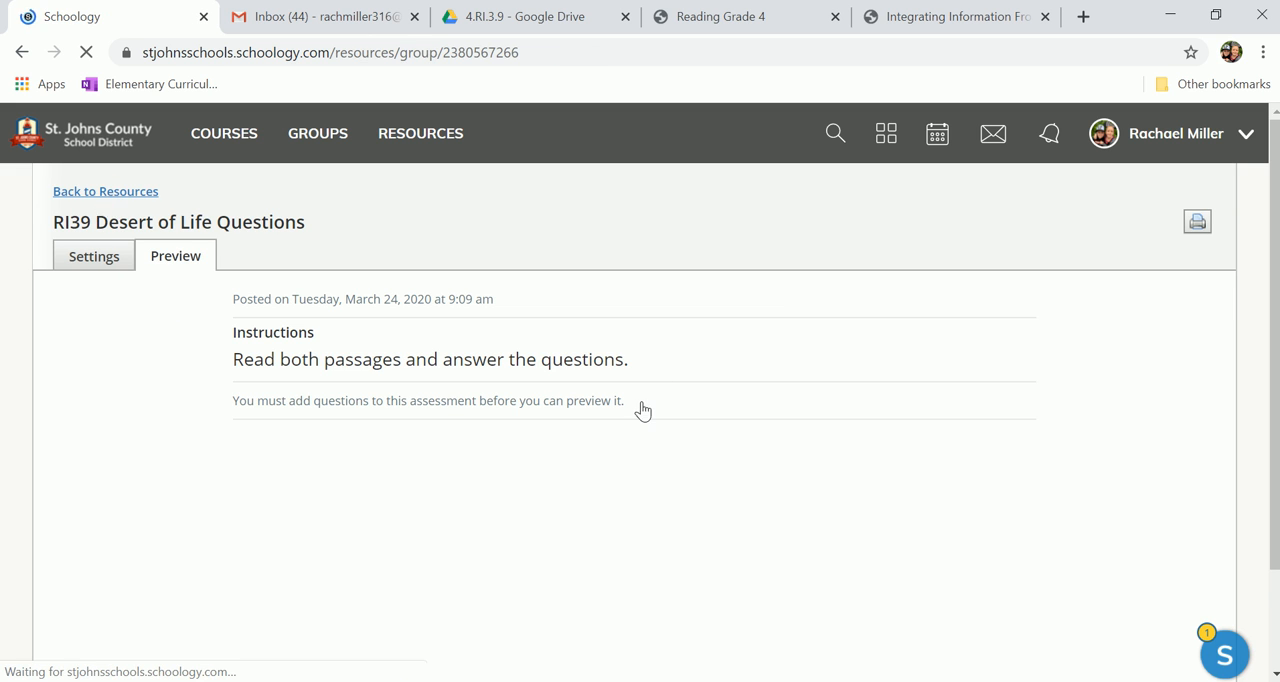
{"action": "scroll", "coordinate": [643, 409], "scroll_direction": "down", "scroll_amount": 3}
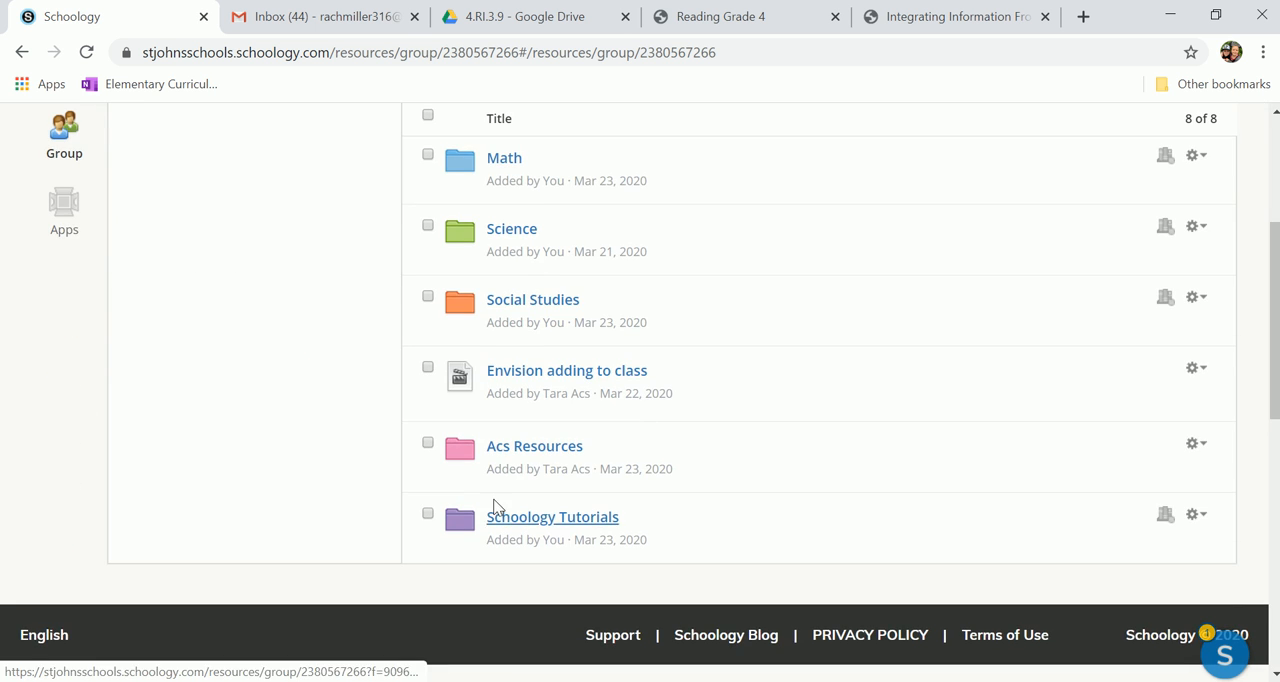
{"action": "scroll", "coordinate": [530, 434], "scroll_direction": "up", "scroll_amount": 3}
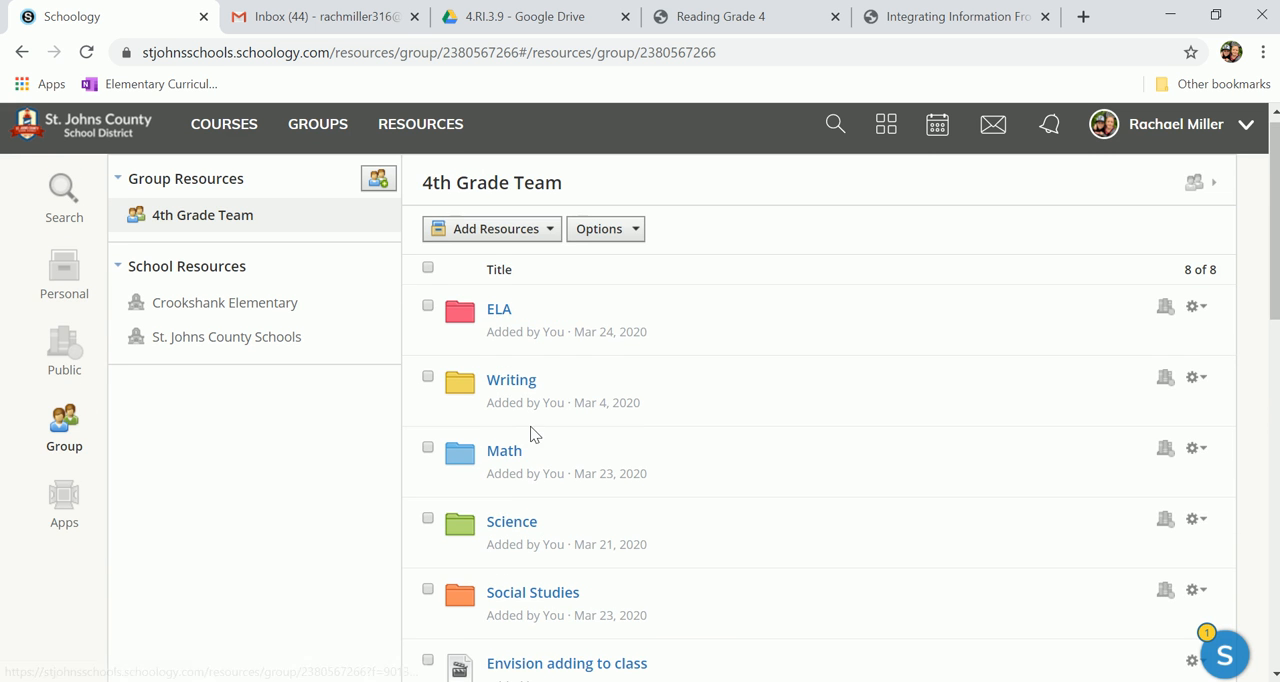
{"action": "left_click", "coordinate": [497, 315]}
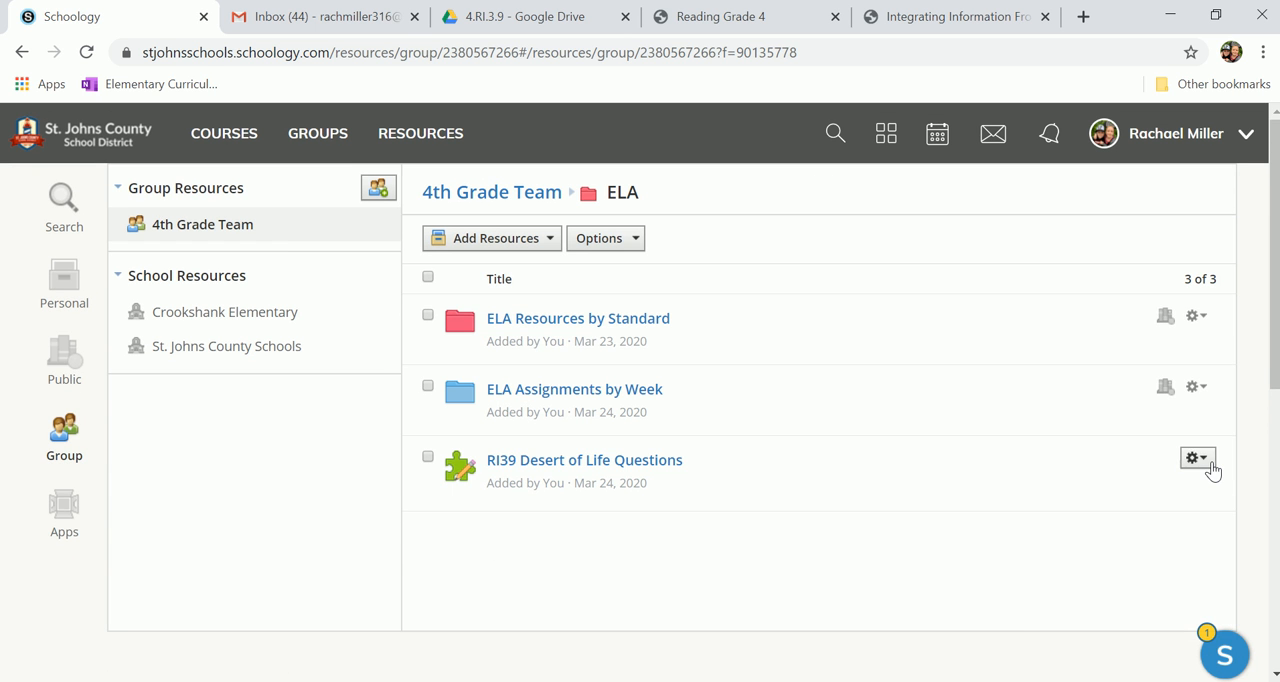
{"action": "left_click", "coordinate": [1210, 468]}
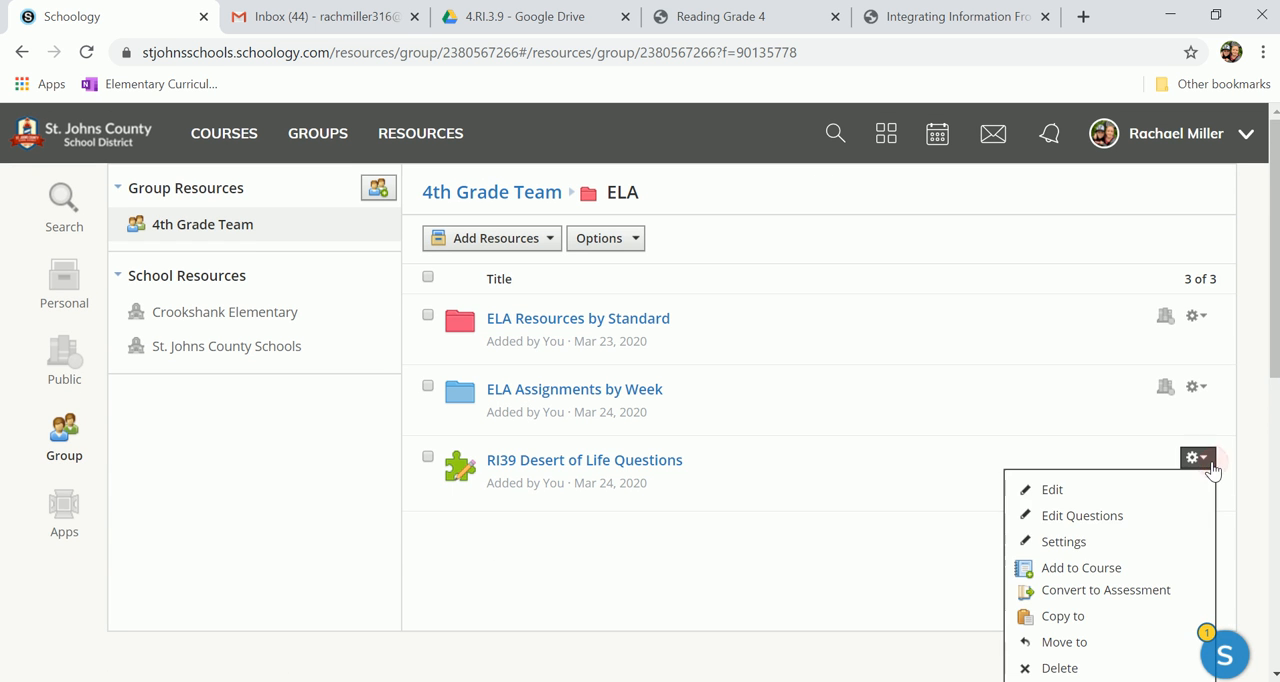
{"action": "left_click", "coordinate": [1142, 520]}
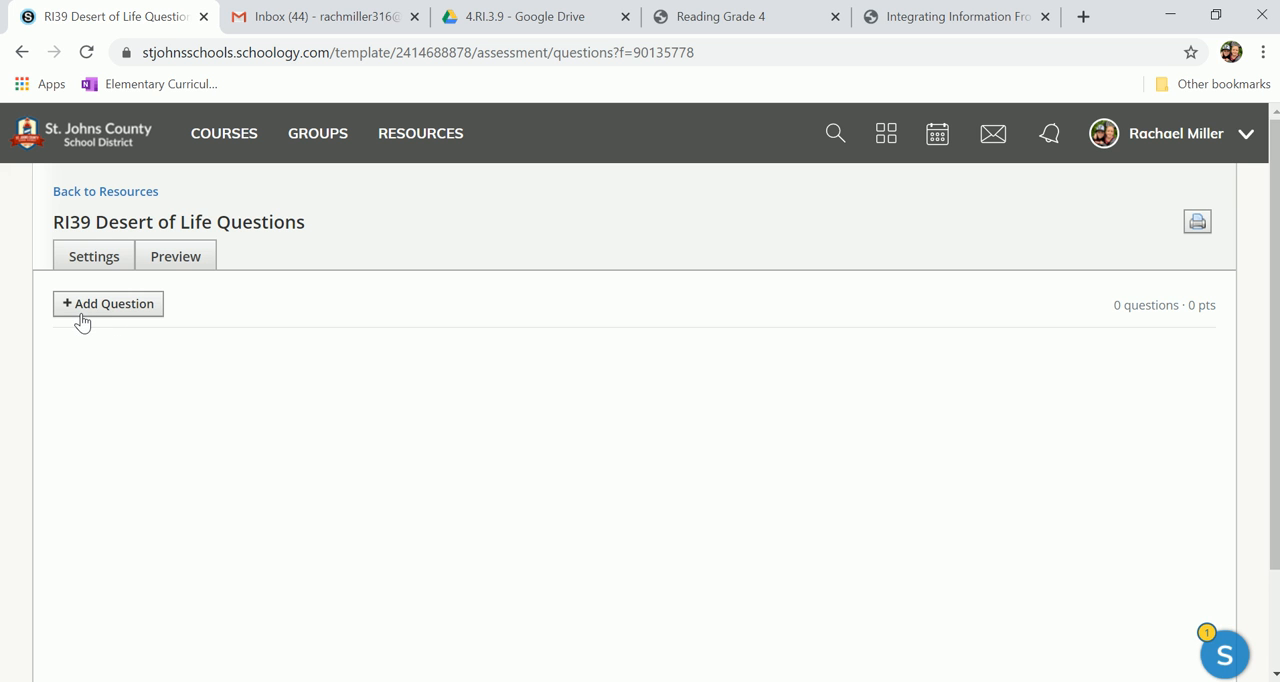
Step: Start a new multiple-choice question and look through the "Integrating Information From Two Sources" PDF for question material about Antarctica
{"action": "left_click", "coordinate": [82, 313]}
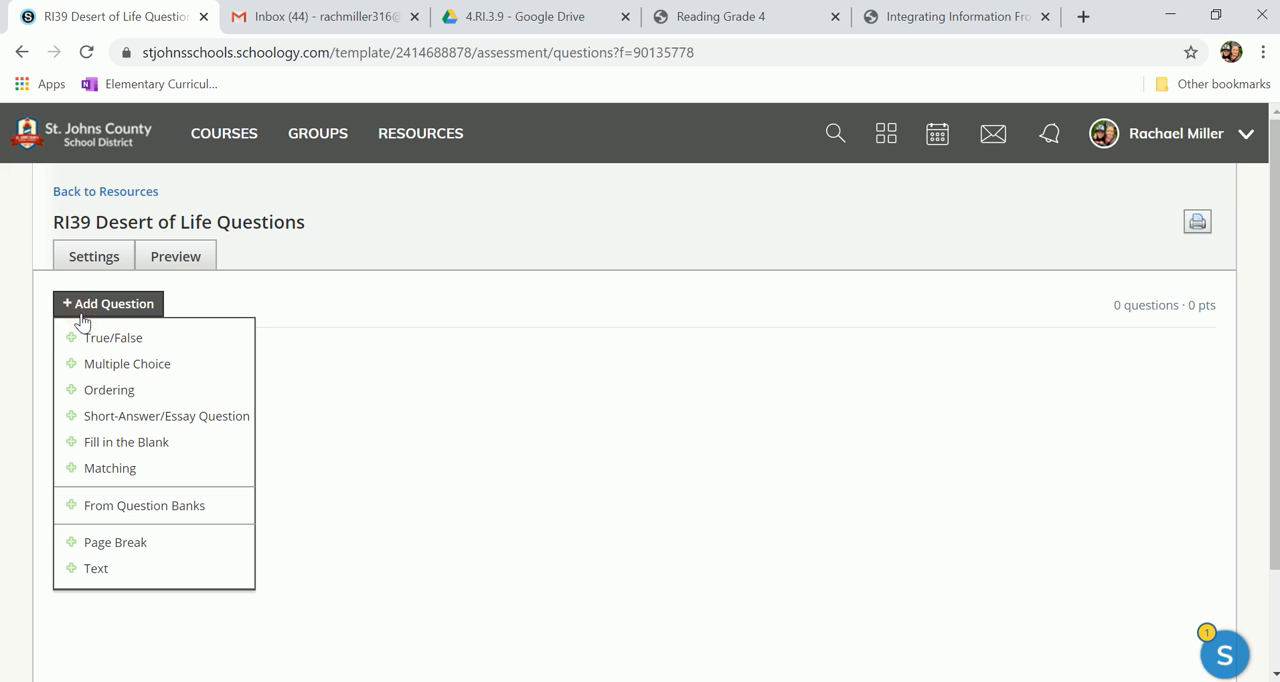
{"action": "left_click", "coordinate": [123, 366]}
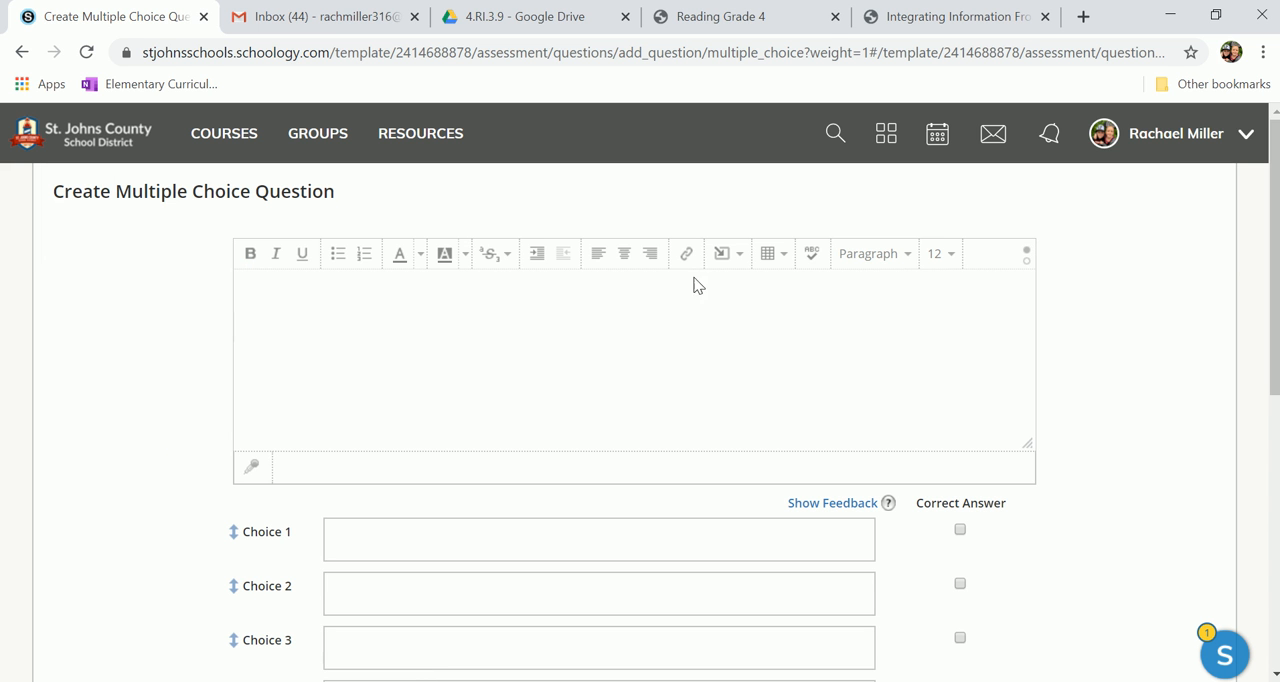
{"action": "left_click", "coordinate": [948, 16]}
{"action": "scroll", "coordinate": [626, 372], "scroll_direction": "down", "scroll_amount": 15}
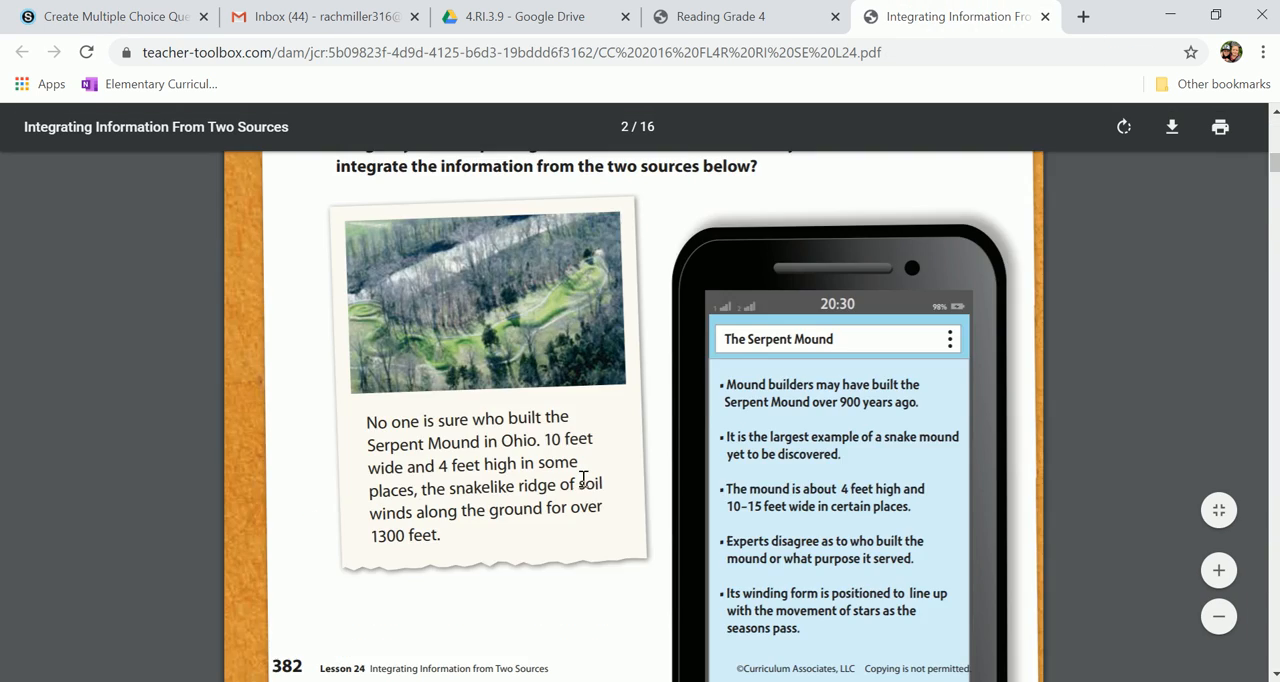
{"action": "scroll", "coordinate": [626, 372], "scroll_direction": "down", "scroll_amount": 20}
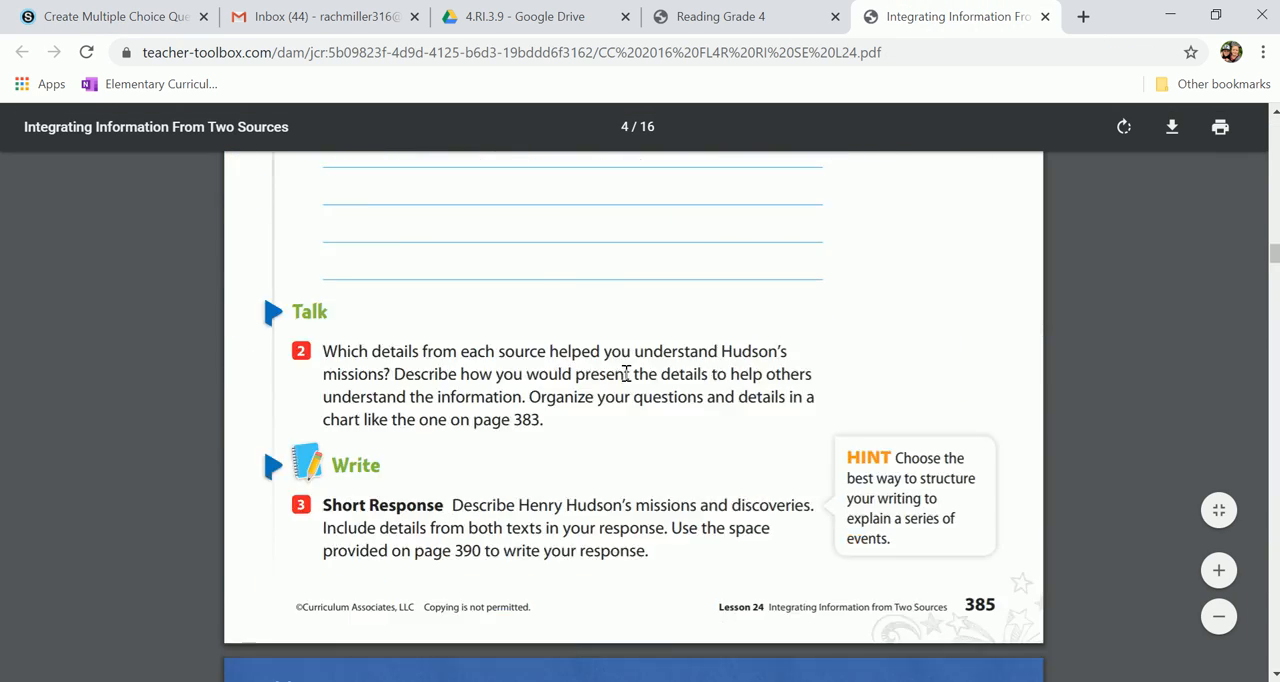
{"action": "scroll", "coordinate": [626, 374], "scroll_direction": "down", "scroll_amount": 20}
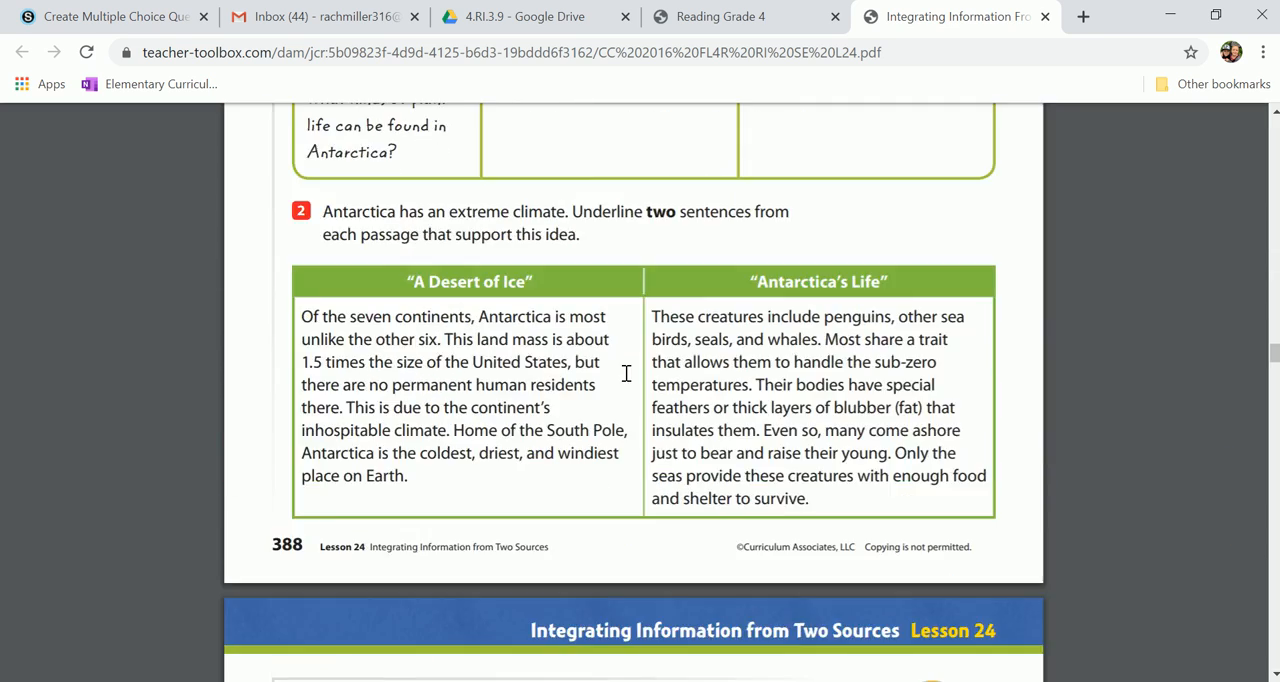
{"action": "left_click_drag", "start_coordinate": [753, 441], "coordinate": [322, 290]}
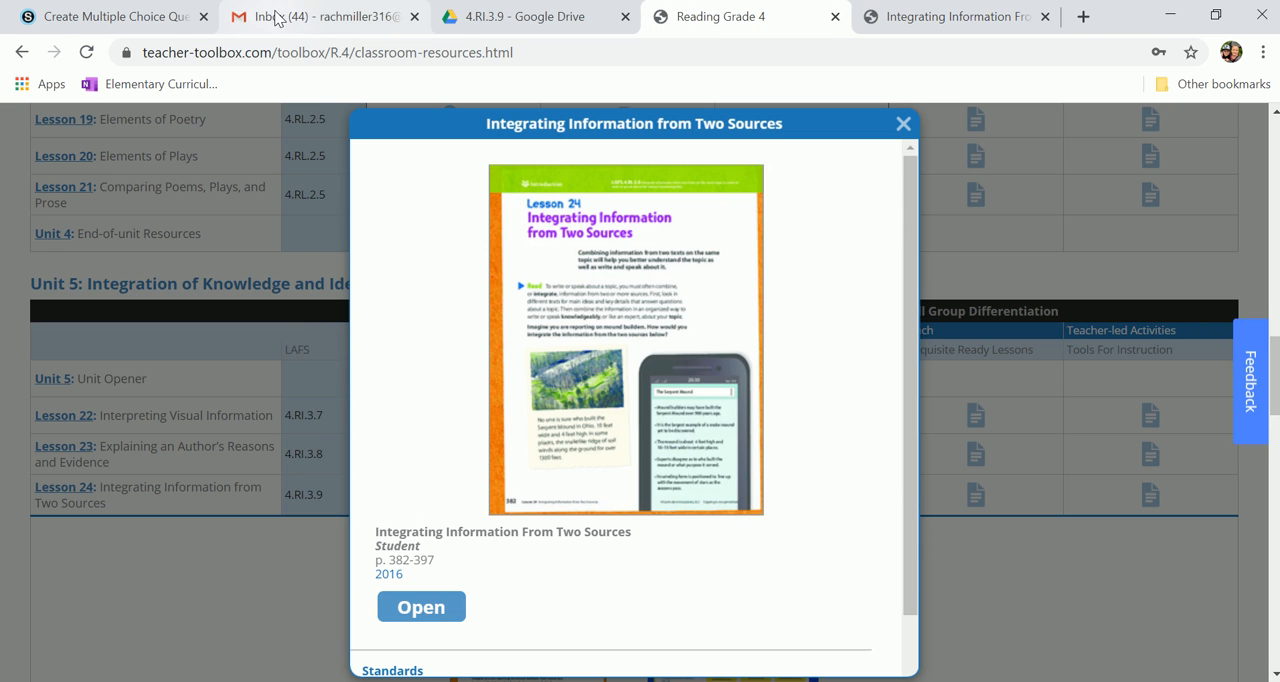
Step: Back in Schoology, enter "Which statement about Antarctica is best......?" as the multiple-choice question text
{"action": "left_click", "coordinate": [60, 20]}
{"action": "left_click", "coordinate": [422, 353]}
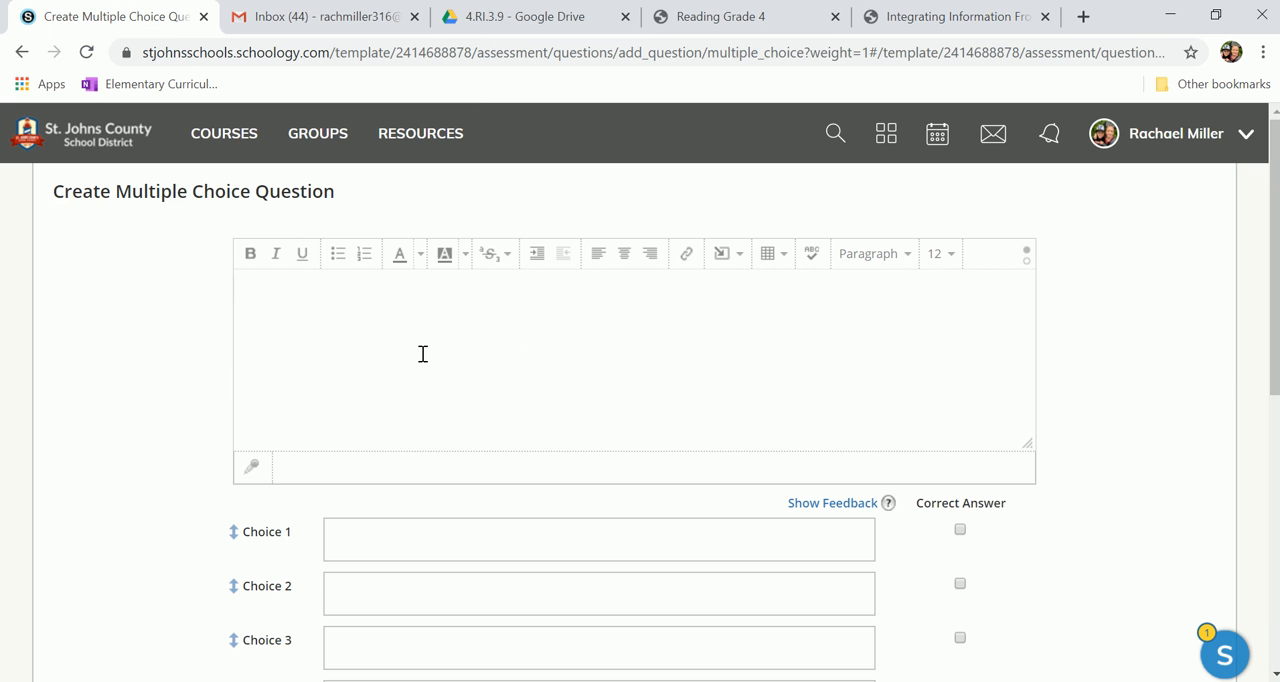
{"action": "type", "text": "C:\\Users\\e017062\\Pictures\\Screenpresso\\2020-03-23_20h55_06.mp4"}
{"action": "left_click_drag", "start_coordinate": [679, 290], "coordinate": [5, 175]}
{"action": "key", "text": "BackSpace"}
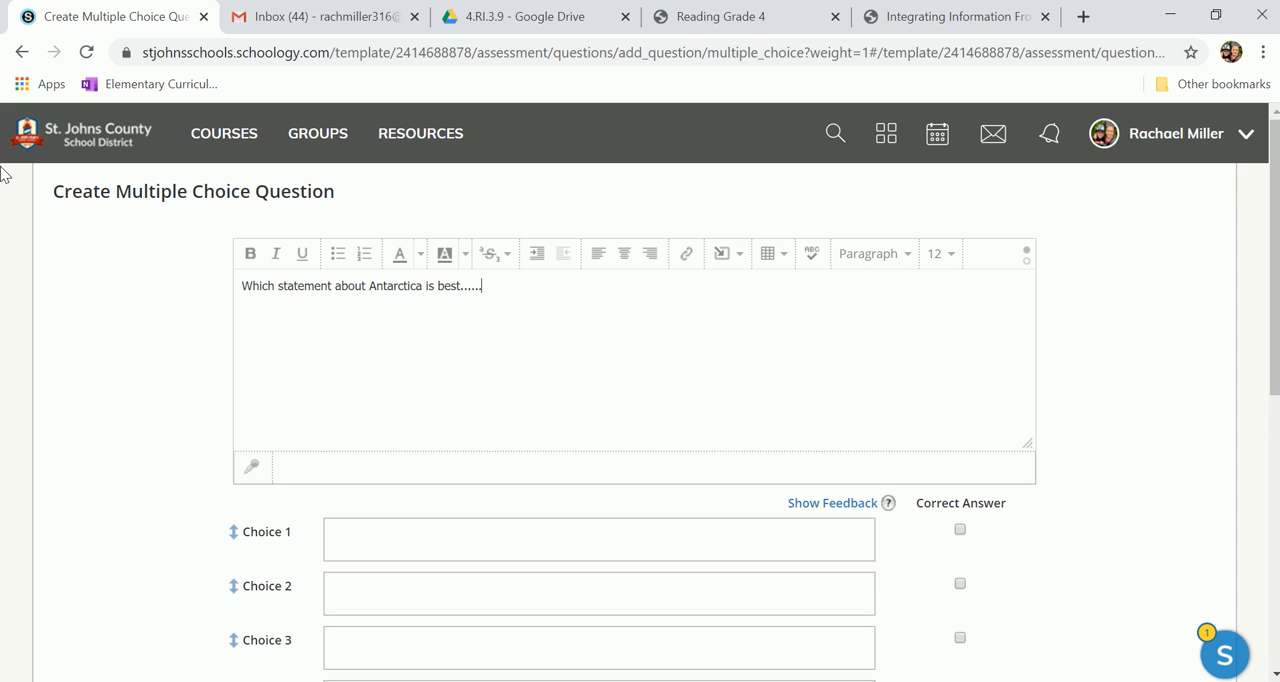
Step: Fill in Choice 1 with "Antarctice is home to over 4, 000 species of microbes."
{"action": "left_click", "coordinate": [373, 549]}
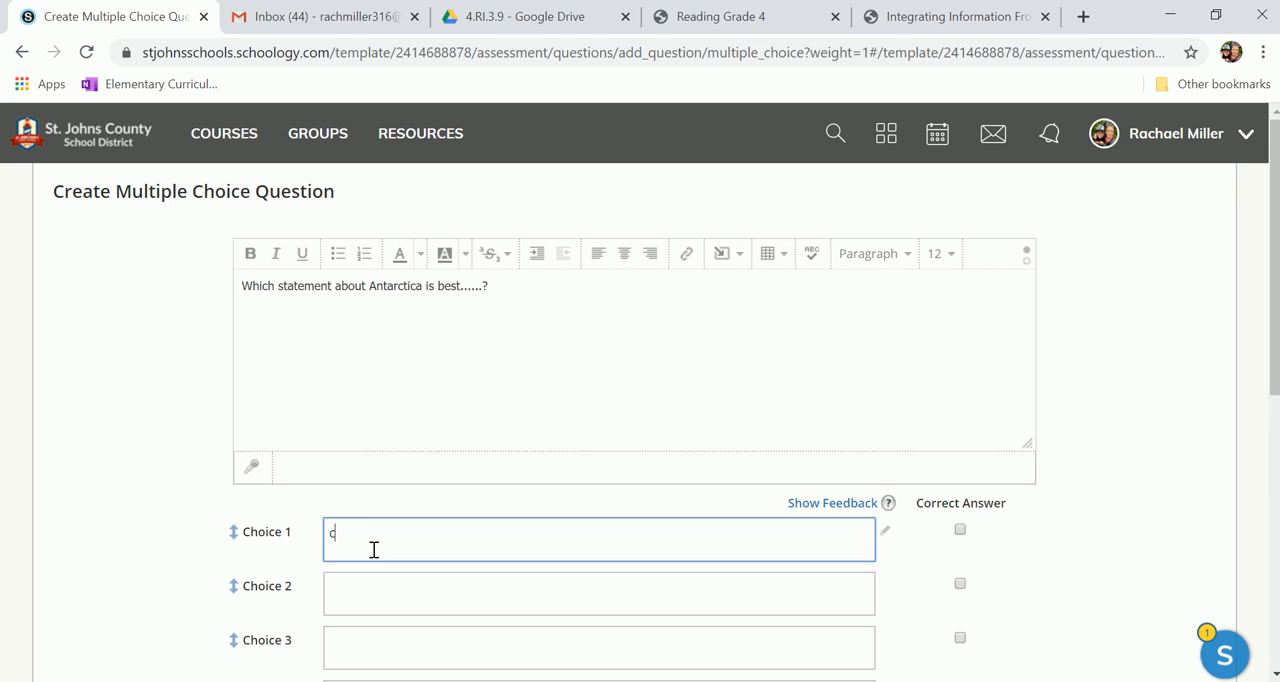
{"action": "type", "text": "Antarctice is home to over 4, 000"}
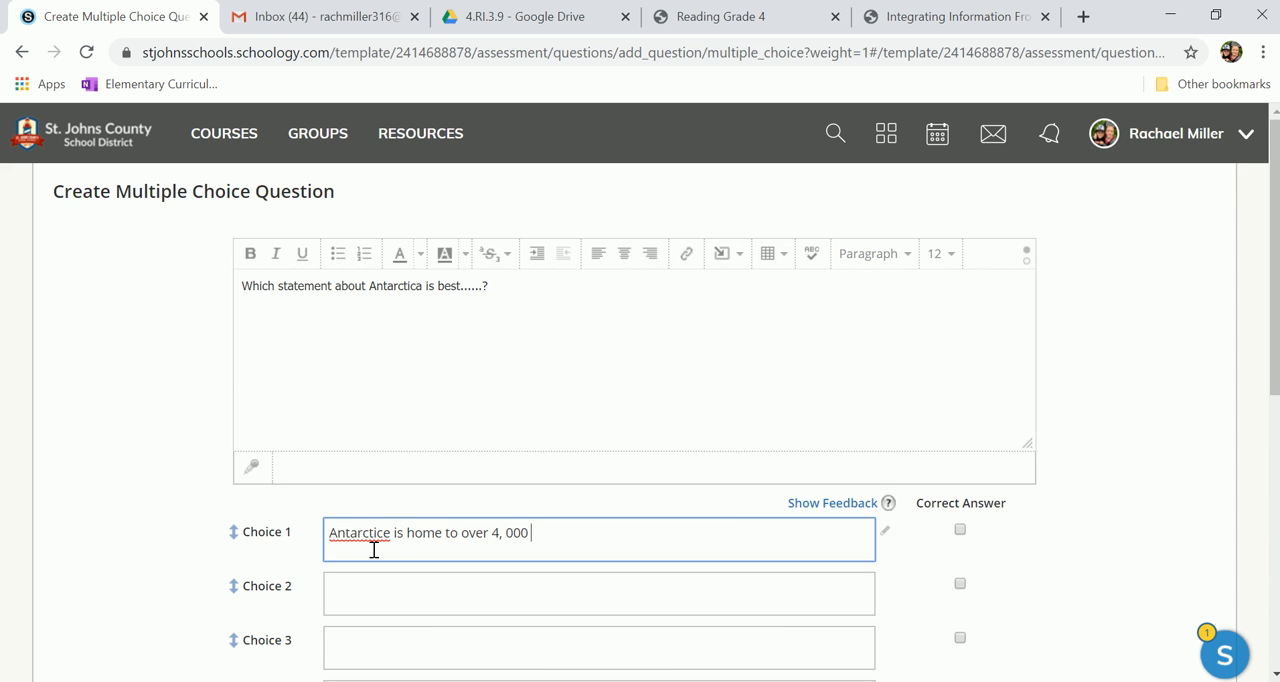
{"action": "type", "text": "epcia"}
{"action": "type", "text": "obes."}
Step: Fill in Choices 2, 3 and 4 with the placeholder answer "Antarctica is..."
{"action": "left_click", "coordinate": [370, 599]}
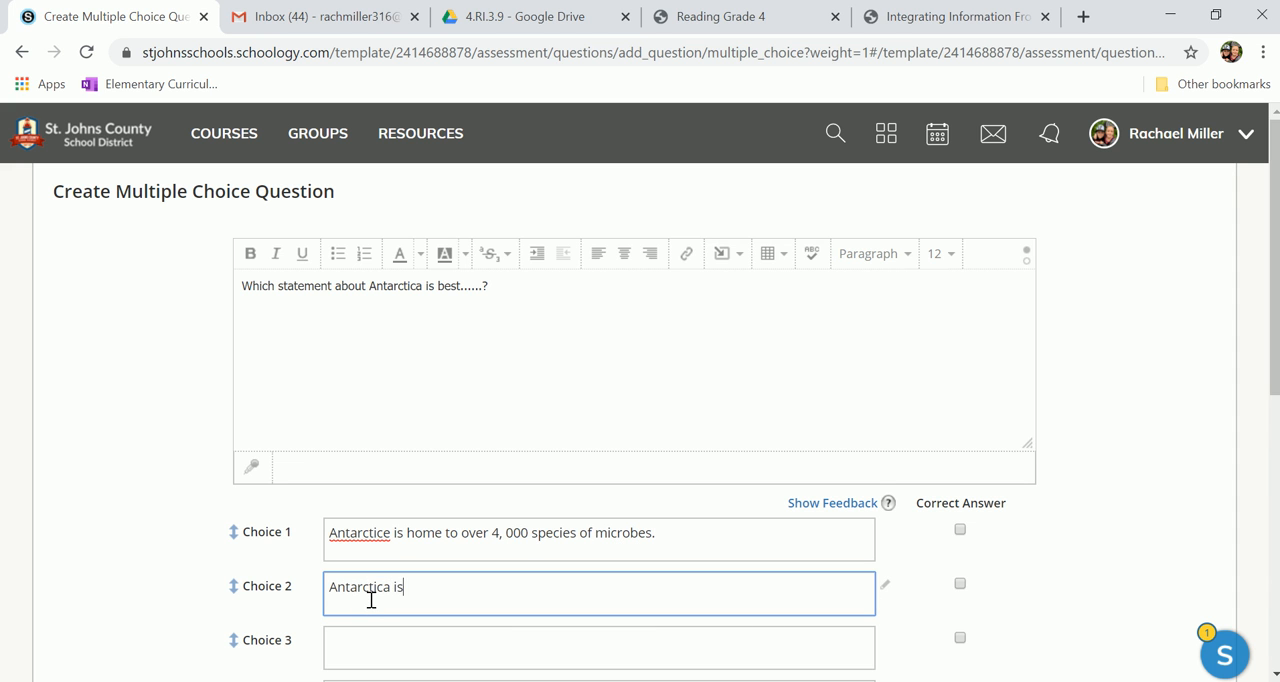
{"action": "left_click_drag", "start_coordinate": [446, 597], "coordinate": [229, 564]}
{"action": "key", "text": "ctrl+c"}
{"action": "scroll", "coordinate": [229, 564], "scroll_direction": "down", "scroll_amount": 3}
{"action": "left_click", "coordinate": [363, 389]}
{"action": "key", "text": "ctrl+v"}
{"action": "left_click", "coordinate": [375, 442]}
{"action": "key", "text": "ctrl+v"}
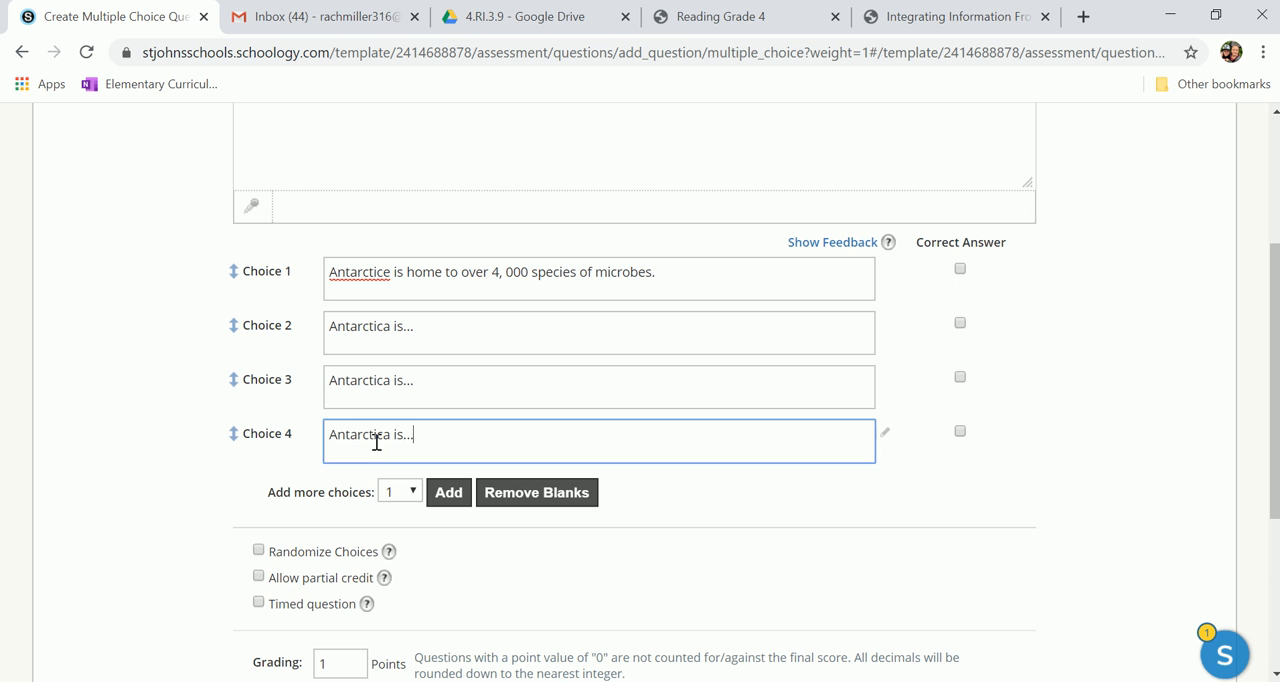
Step: Mark Choice 2 as the correct answer and create the multiple-choice question
{"action": "left_click", "coordinate": [962, 324]}
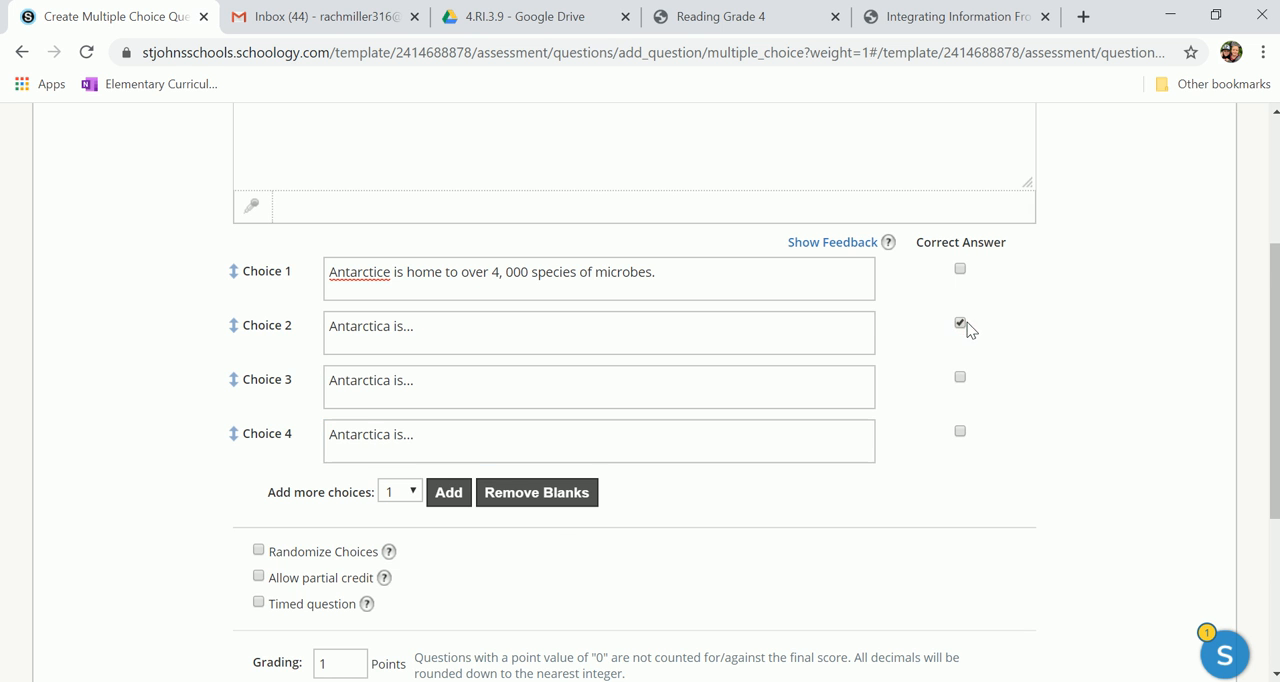
{"action": "scroll", "coordinate": [548, 527], "scroll_direction": "down", "scroll_amount": 2}
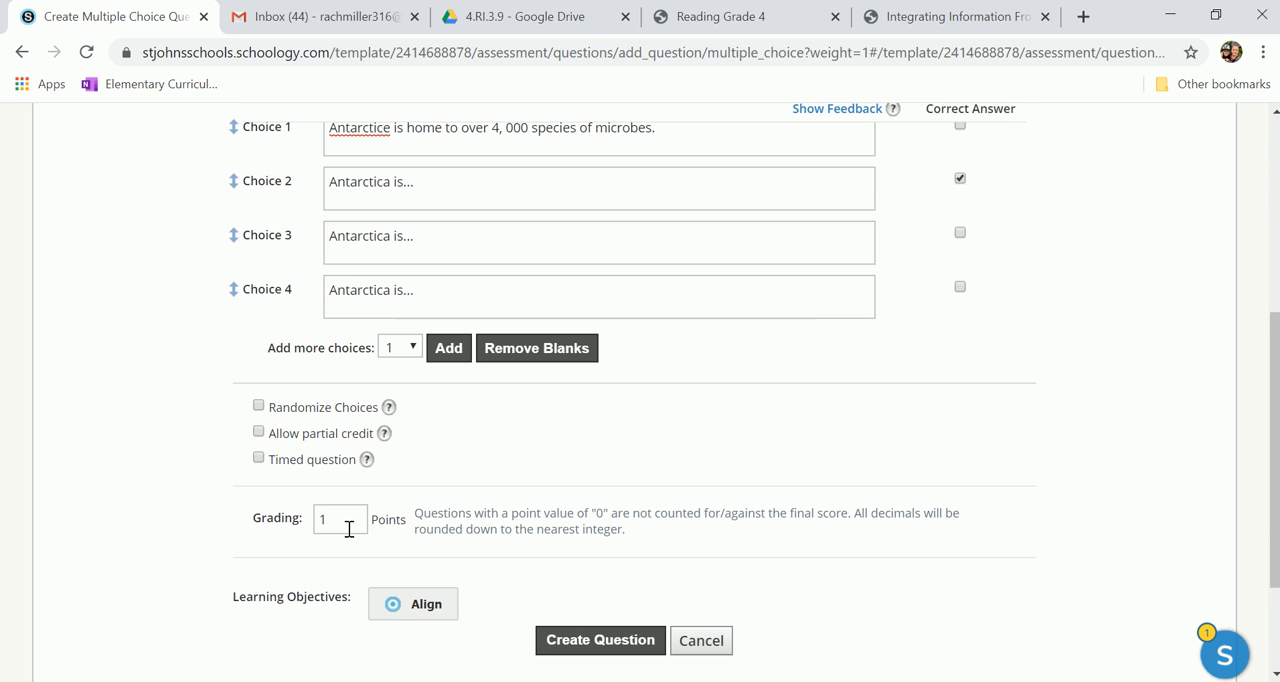
{"action": "left_click", "coordinate": [592, 641]}
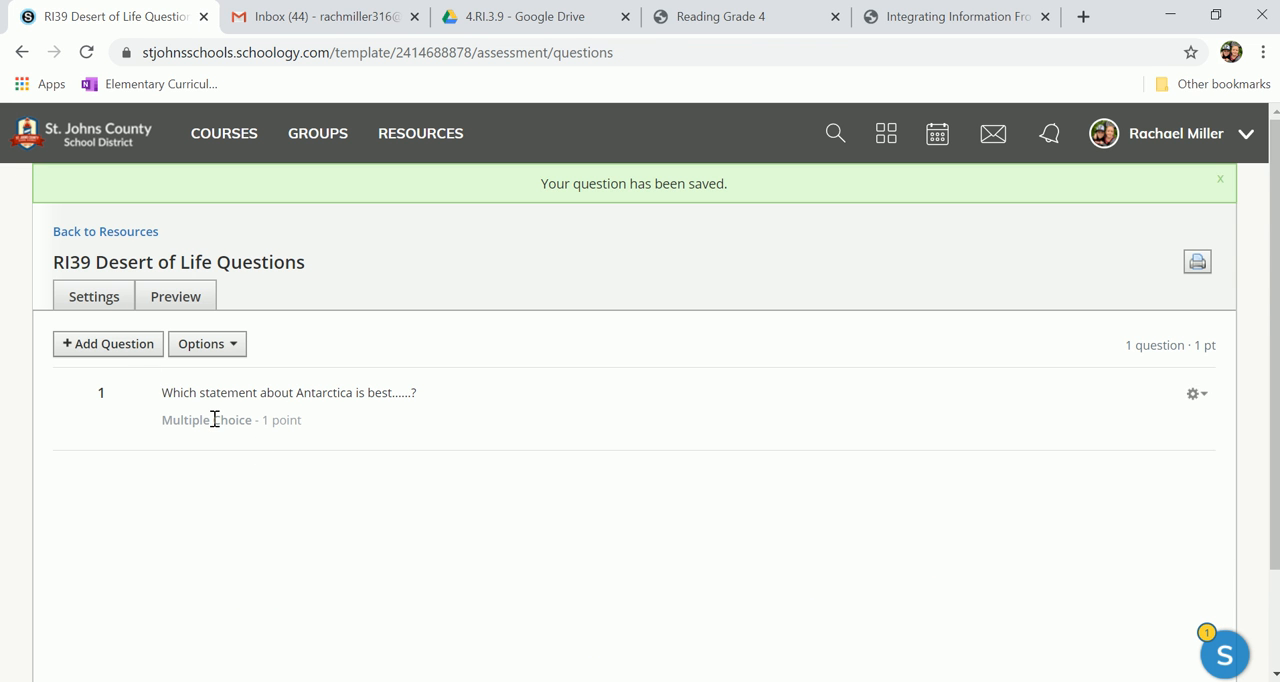
Step: Start a new Short-Answer/Essay question and set its text size to 18
{"action": "left_click", "coordinate": [125, 346]}
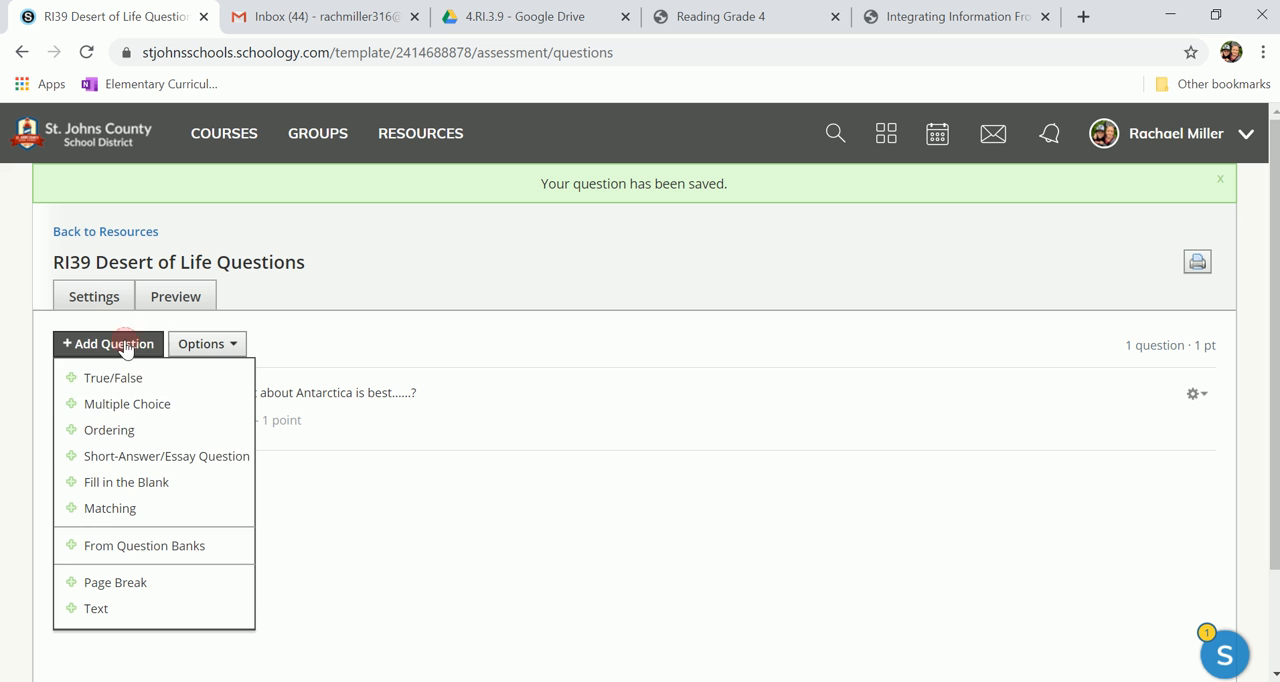
{"action": "left_click", "coordinate": [157, 462]}
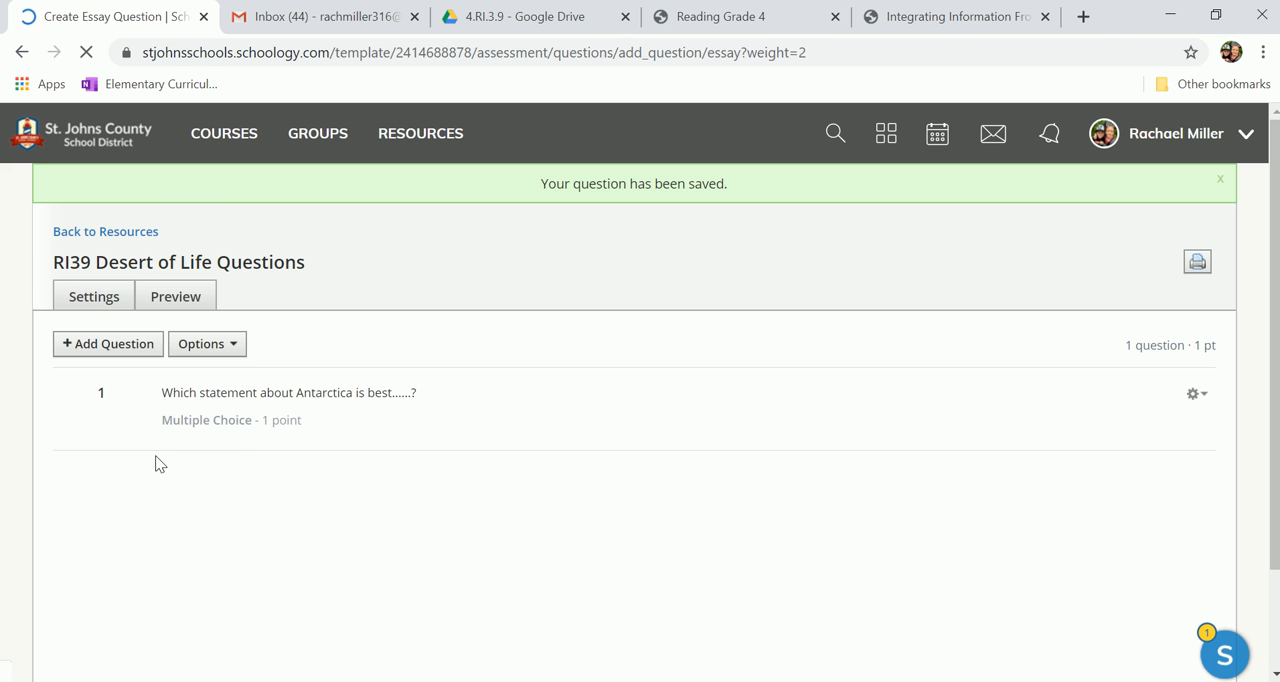
{"action": "left_click", "coordinate": [937, 262]}
{"action": "left_click", "coordinate": [940, 433]}
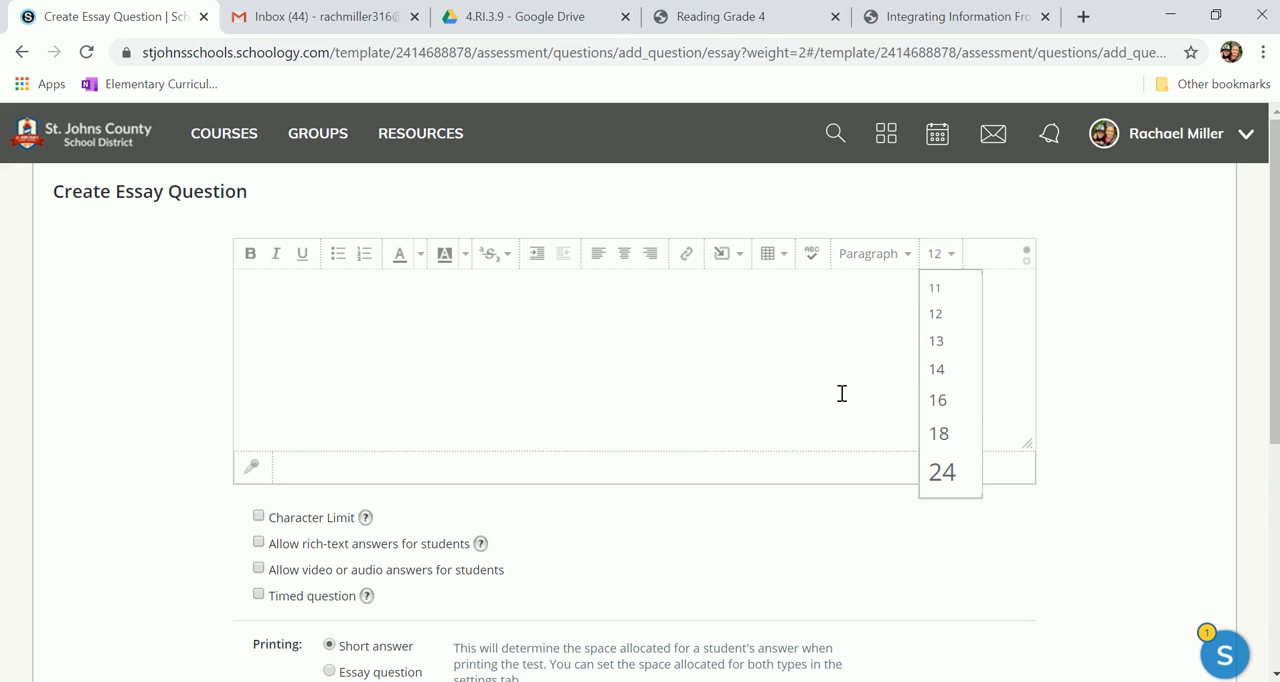
{"action": "left_click", "coordinate": [950, 436]}
Step: Enter "What is your favorite animal found in Antarctica?" as the essay question text
{"action": "type", "text": "What is your favorite animal found in Antarti"}
{"action": "key", "text": "BackSpace"}
{"action": "key", "text": "BackSpace"}
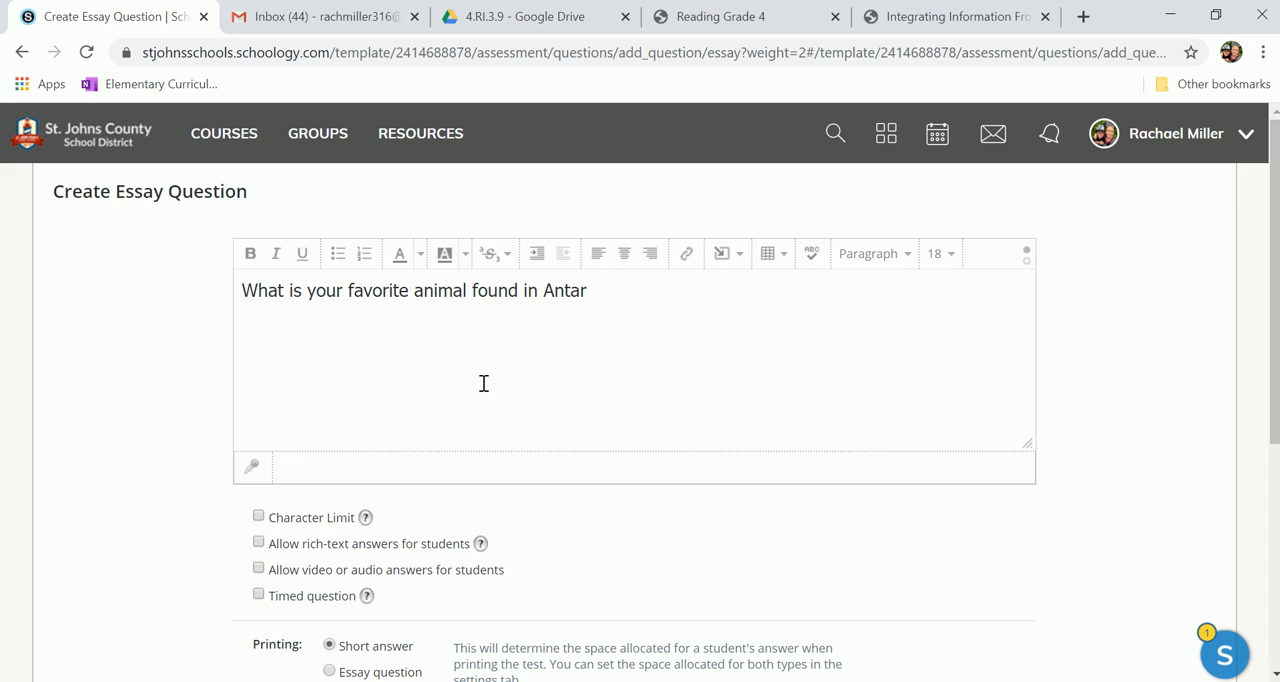
{"action": "type", "text": "ctica?"}
Step: Set the essay question's grading to 4 points and create the question
{"action": "scroll", "coordinate": [483, 383], "scroll_direction": "down", "scroll_amount": 3}
{"action": "left_click", "coordinate": [349, 411]}
{"action": "key", "text": "BackSpace"}
{"action": "type", "text": "4"}
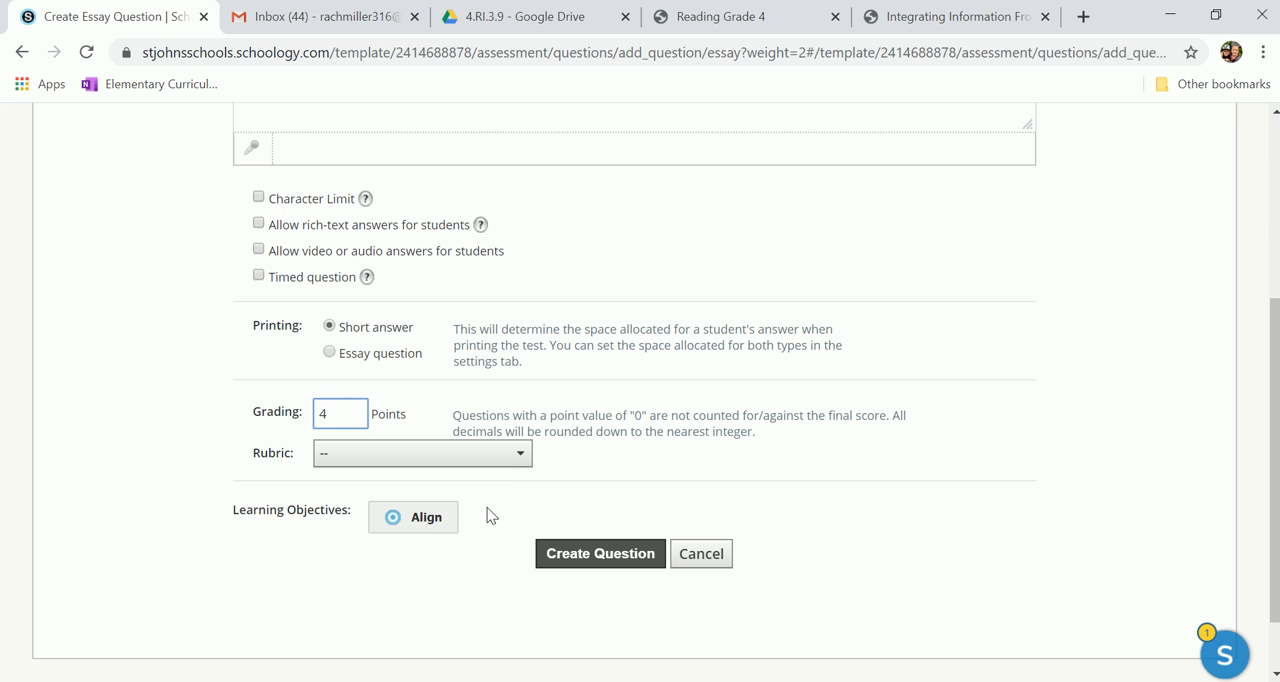
{"action": "left_click", "coordinate": [614, 555]}
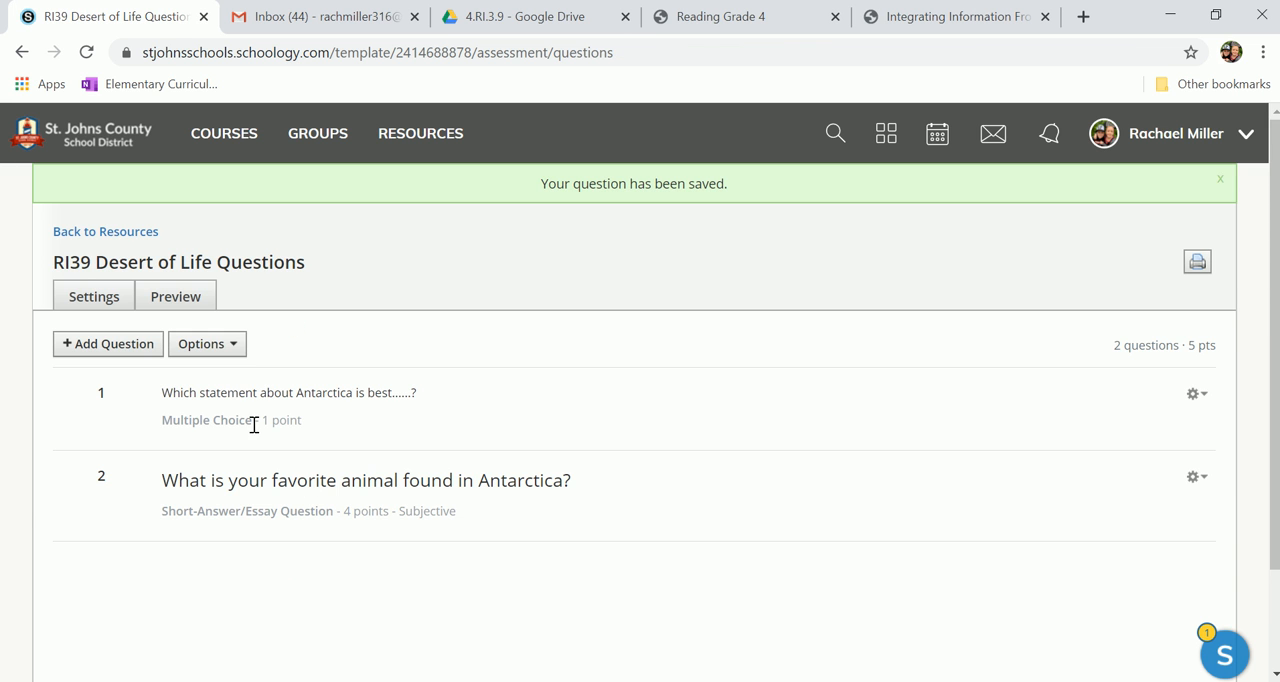
{"action": "left_click", "coordinate": [100, 348]}
{"action": "left_click", "coordinate": [113, 379]}
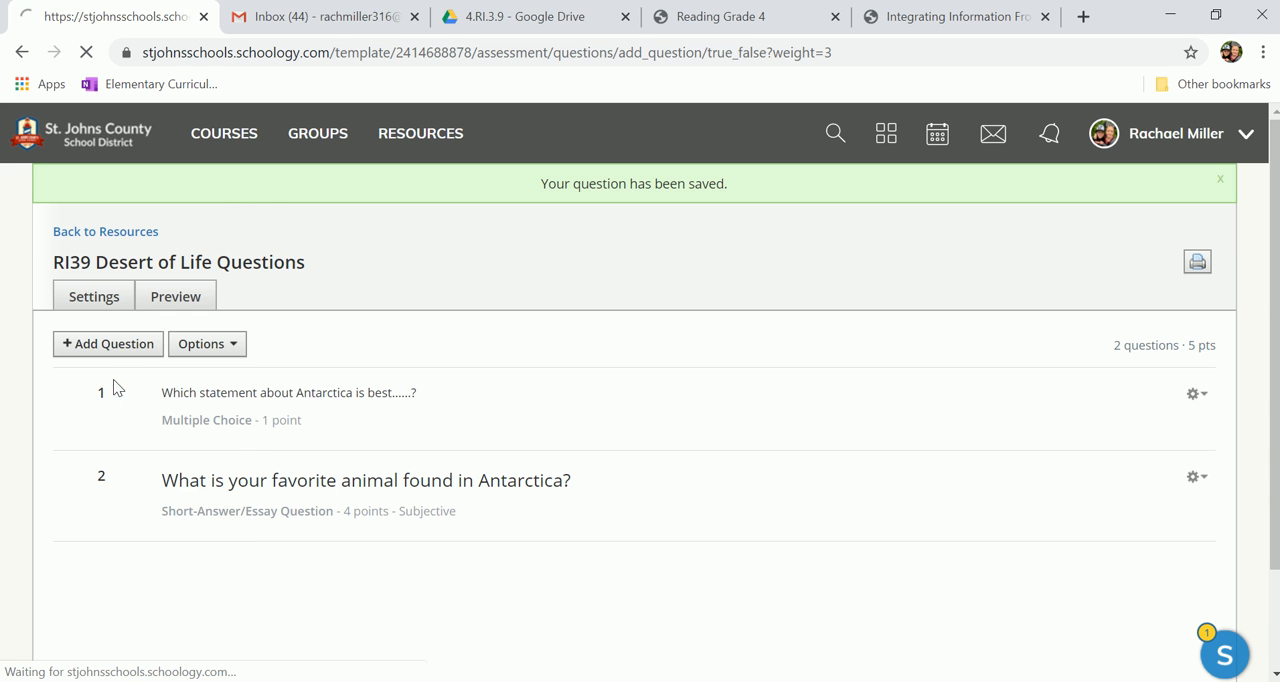
{"action": "left_click", "coordinate": [729, 389]}
{"action": "scroll", "coordinate": [730, 389], "scroll_direction": "down", "scroll_amount": 2}
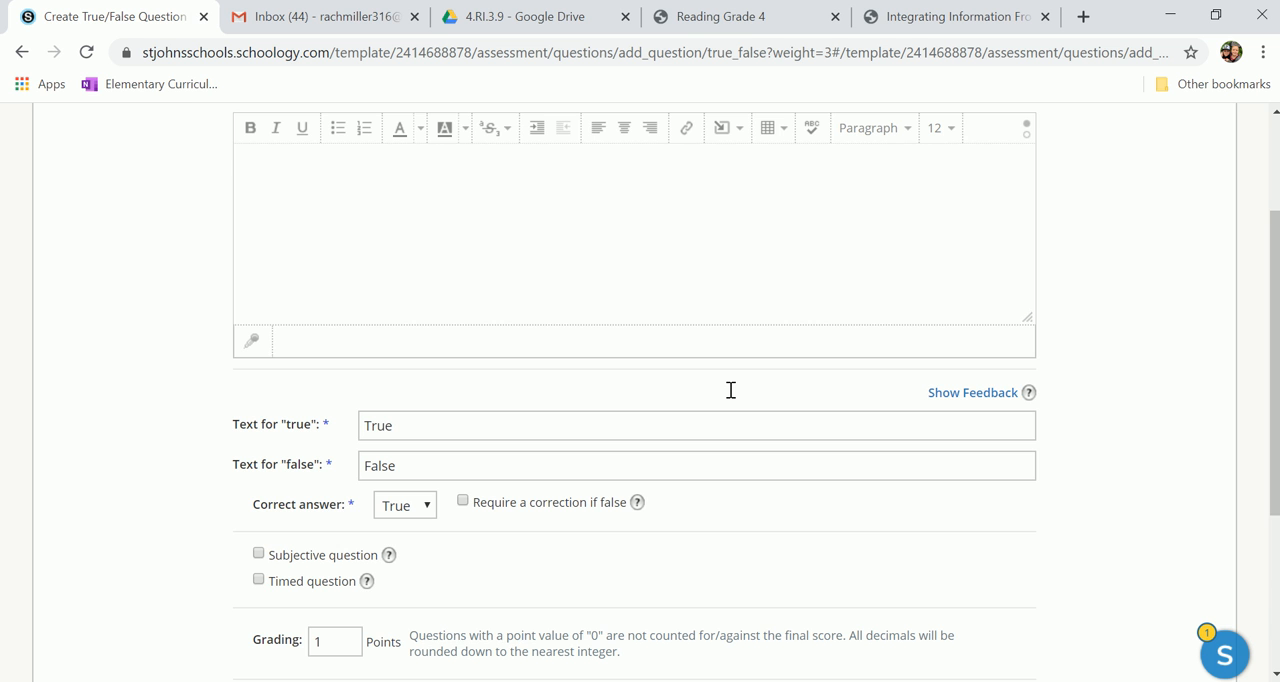
{"action": "scroll", "coordinate": [730, 389], "scroll_direction": "up", "scroll_amount": 2}
{"action": "scroll", "coordinate": [730, 390], "scroll_direction": "down", "scroll_amount": 1}
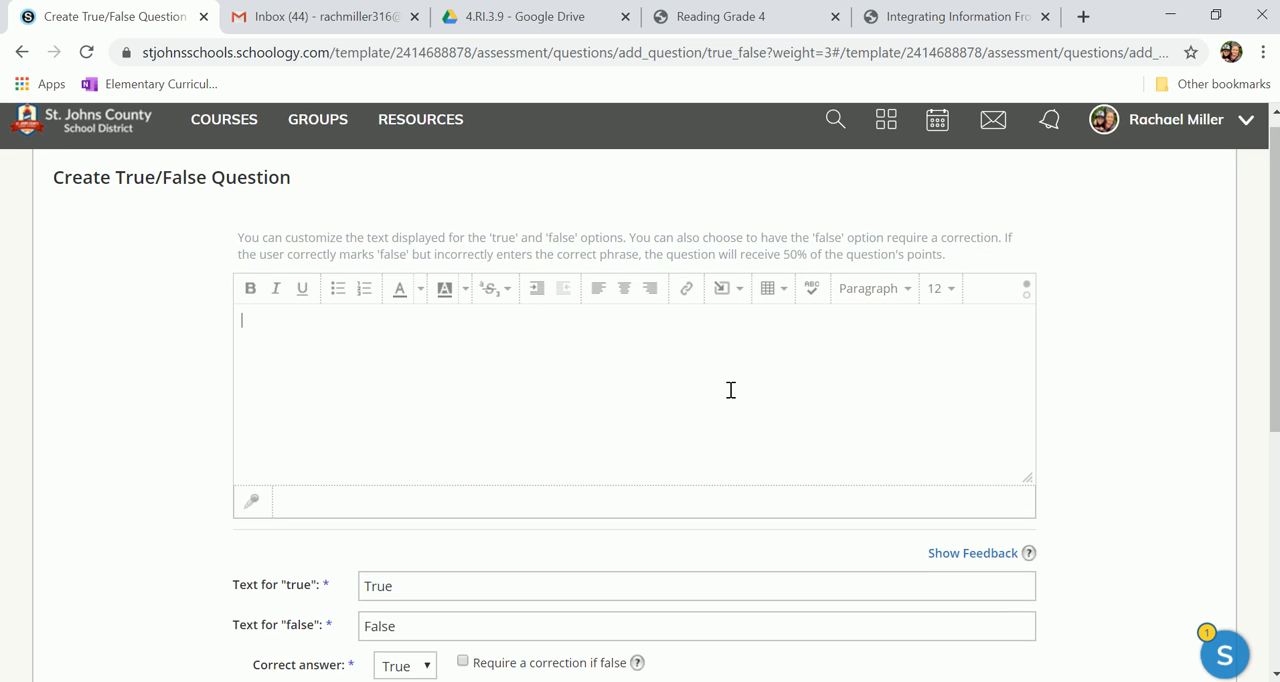
{"action": "scroll", "coordinate": [730, 390], "scroll_direction": "down", "scroll_amount": 2}
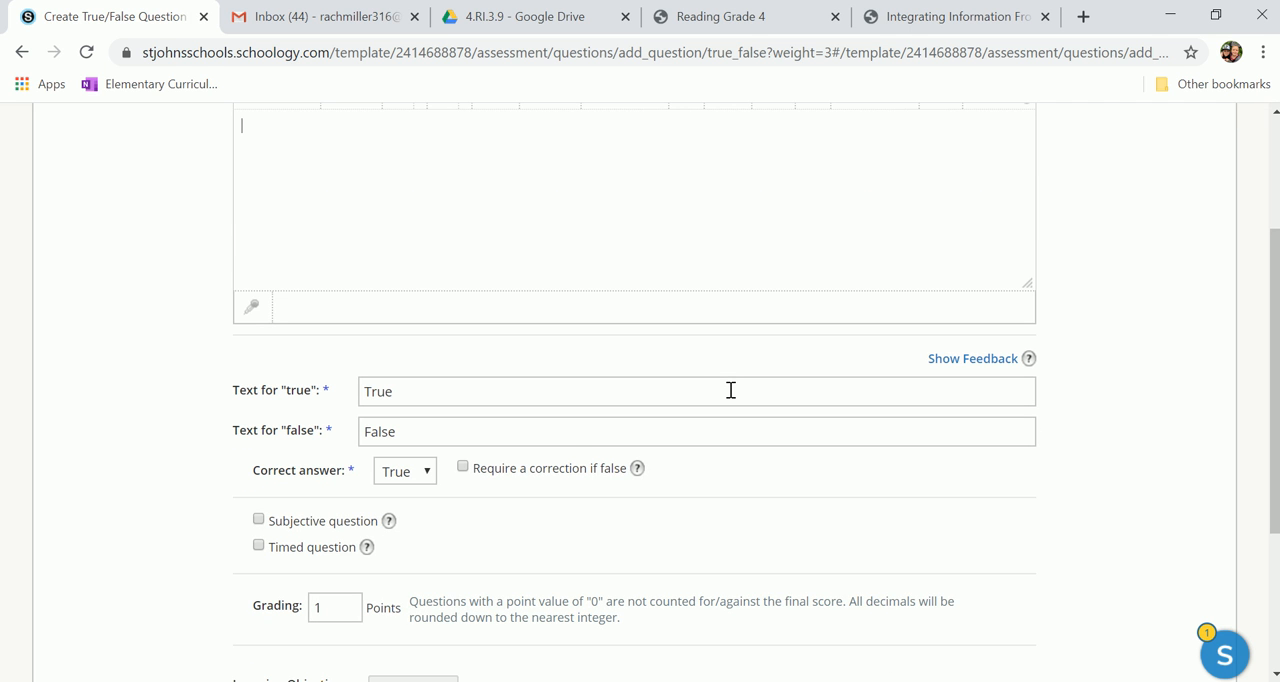
{"action": "scroll", "coordinate": [730, 390], "scroll_direction": "down", "scroll_amount": 3}
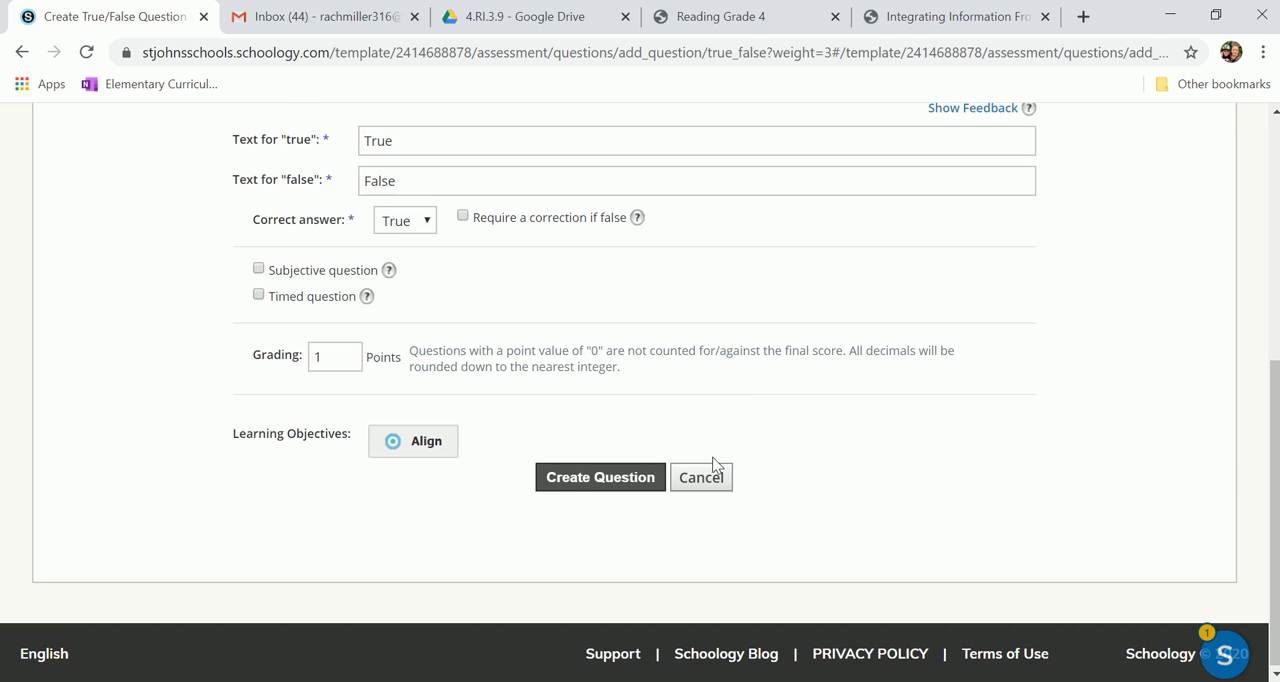
{"action": "left_click", "coordinate": [701, 480]}
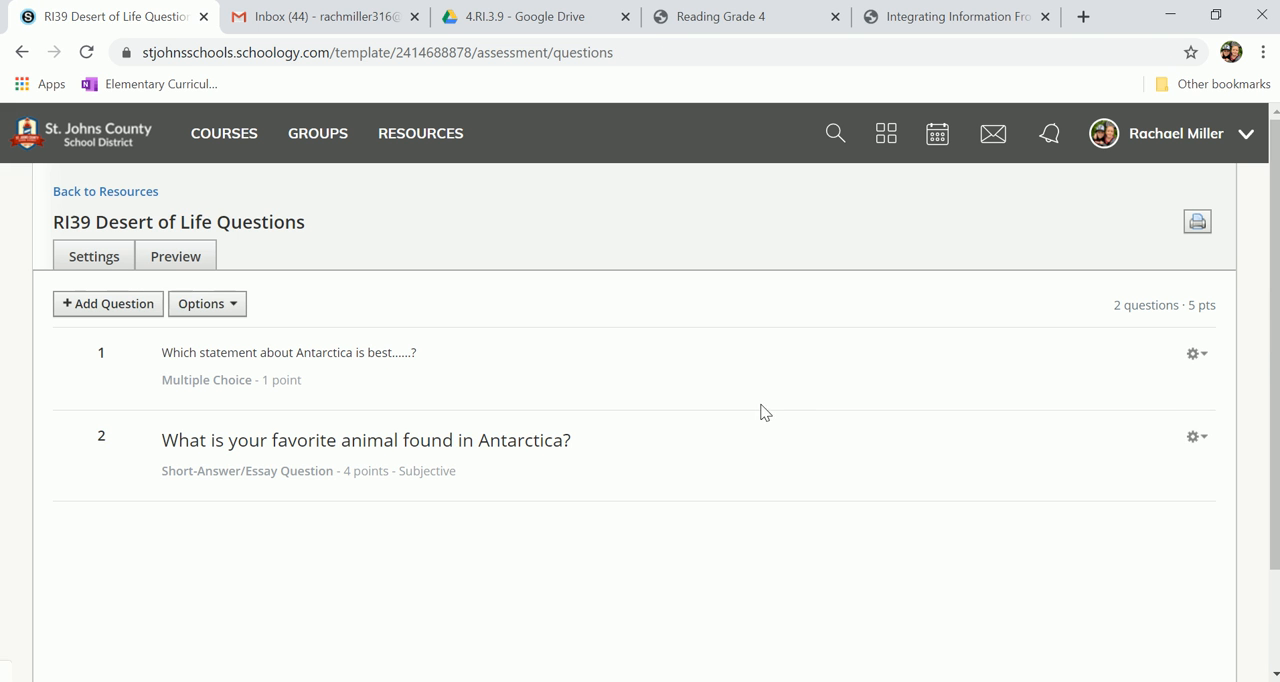
{"action": "left_click", "coordinate": [139, 305]}
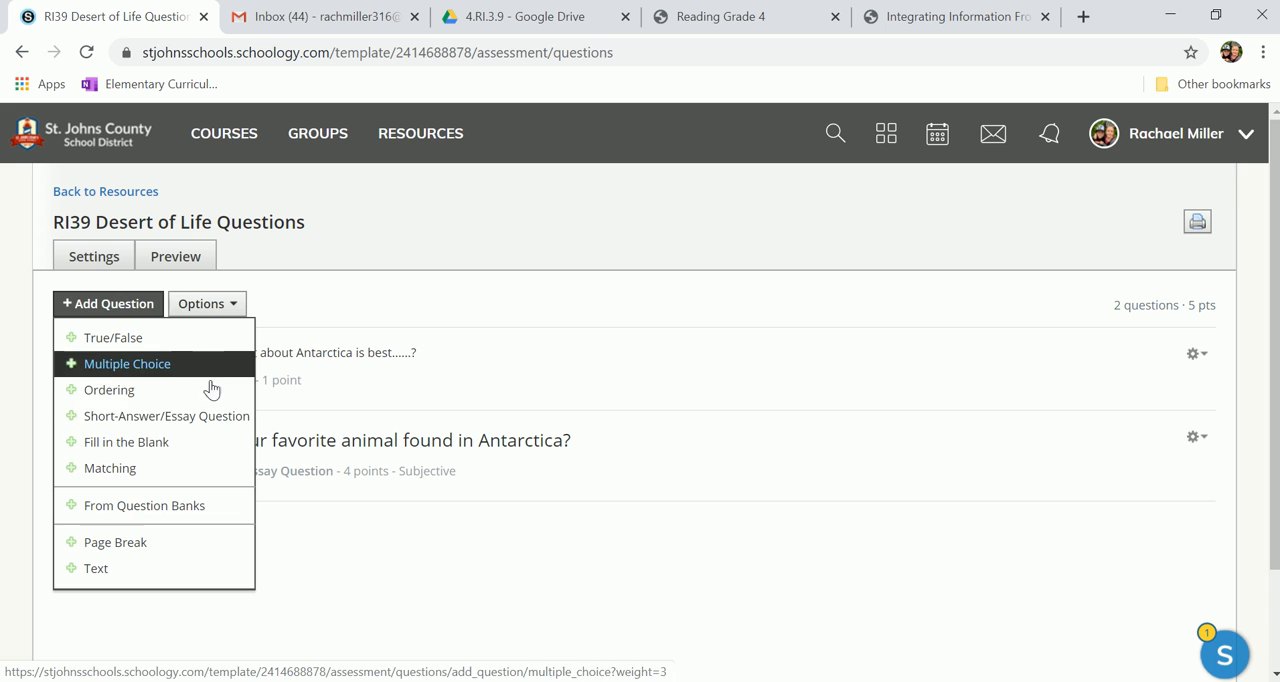
{"action": "left_click", "coordinate": [560, 405]}
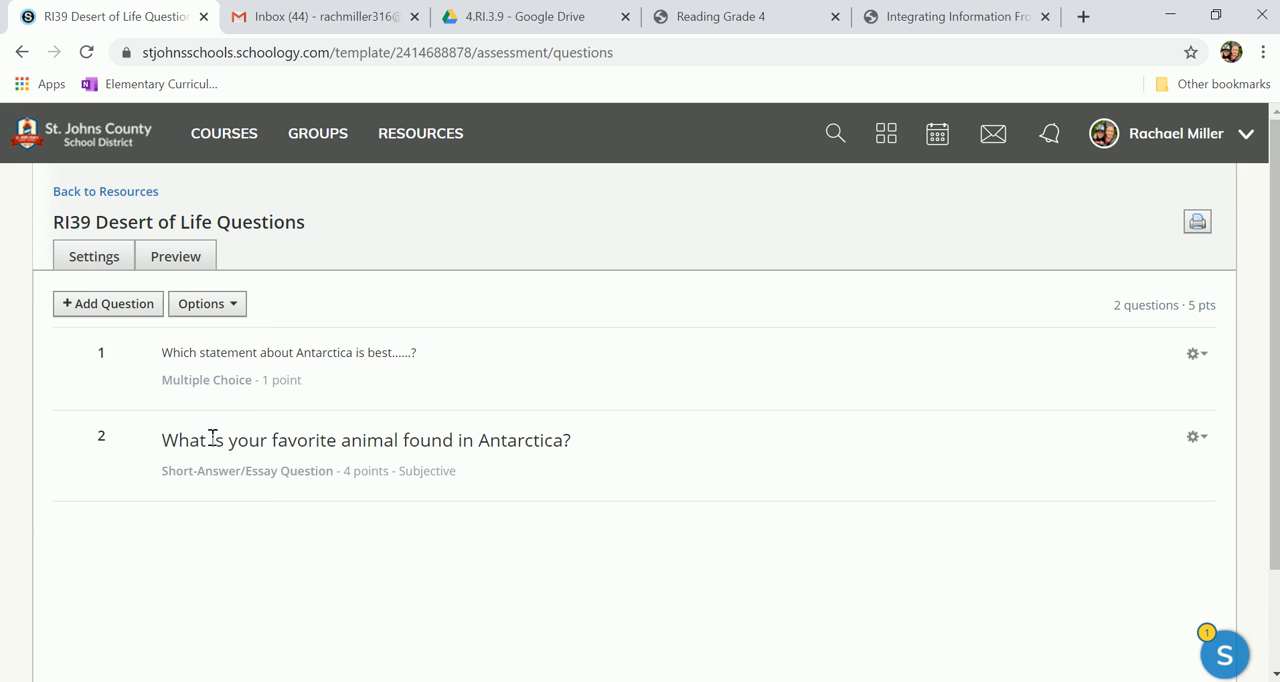
Step: Leave the question editor and go back to the ELA folder of the 4th Grade Team resources
{"action": "left_click", "coordinate": [95, 196]}
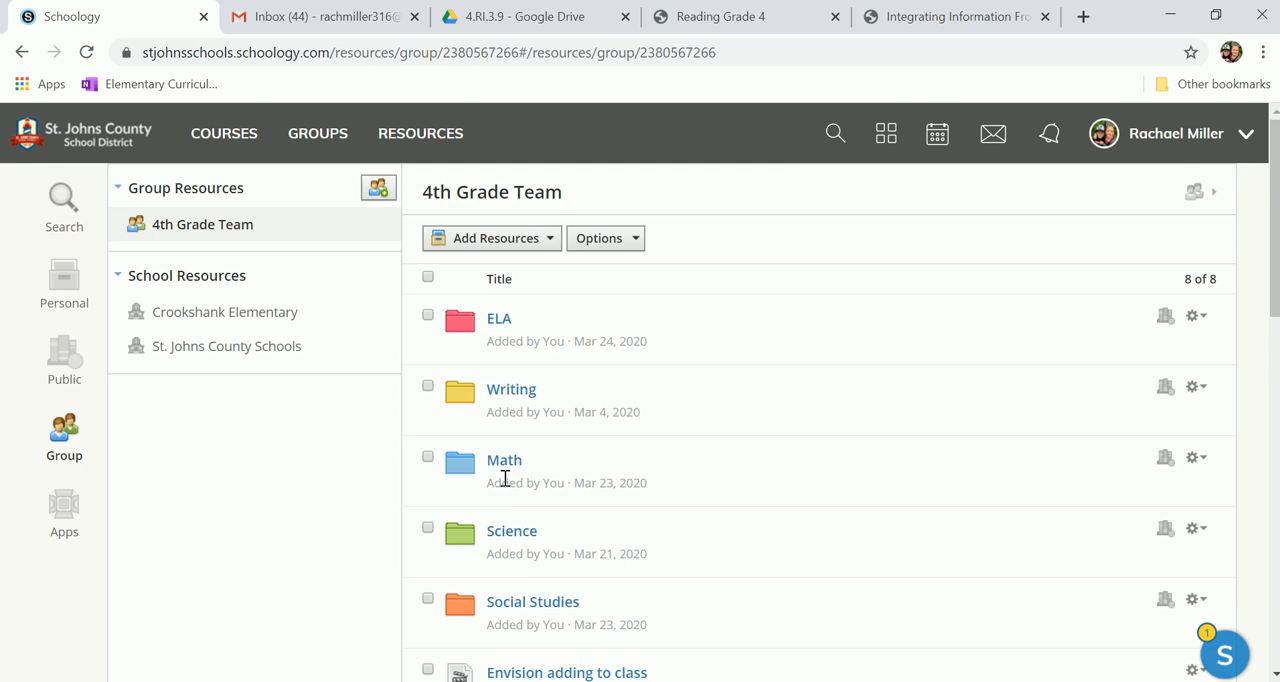
{"action": "scroll", "coordinate": [505, 479], "scroll_direction": "down", "scroll_amount": 2}
{"action": "scroll", "coordinate": [510, 400], "scroll_direction": "up", "scroll_amount": 2}
{"action": "left_click", "coordinate": [500, 281]}
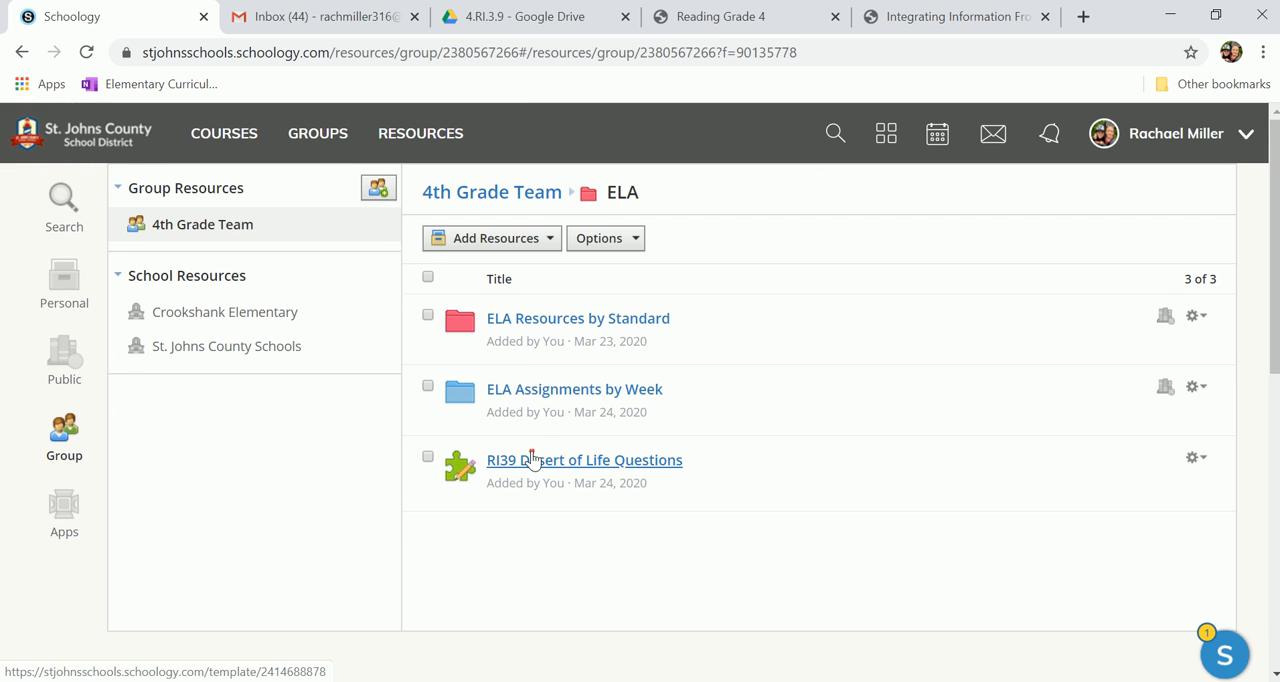
Step: Preview the instructions and questions of "RI39 Desert of Life Questions", closing the preview when done
{"action": "left_click", "coordinate": [532, 460]}
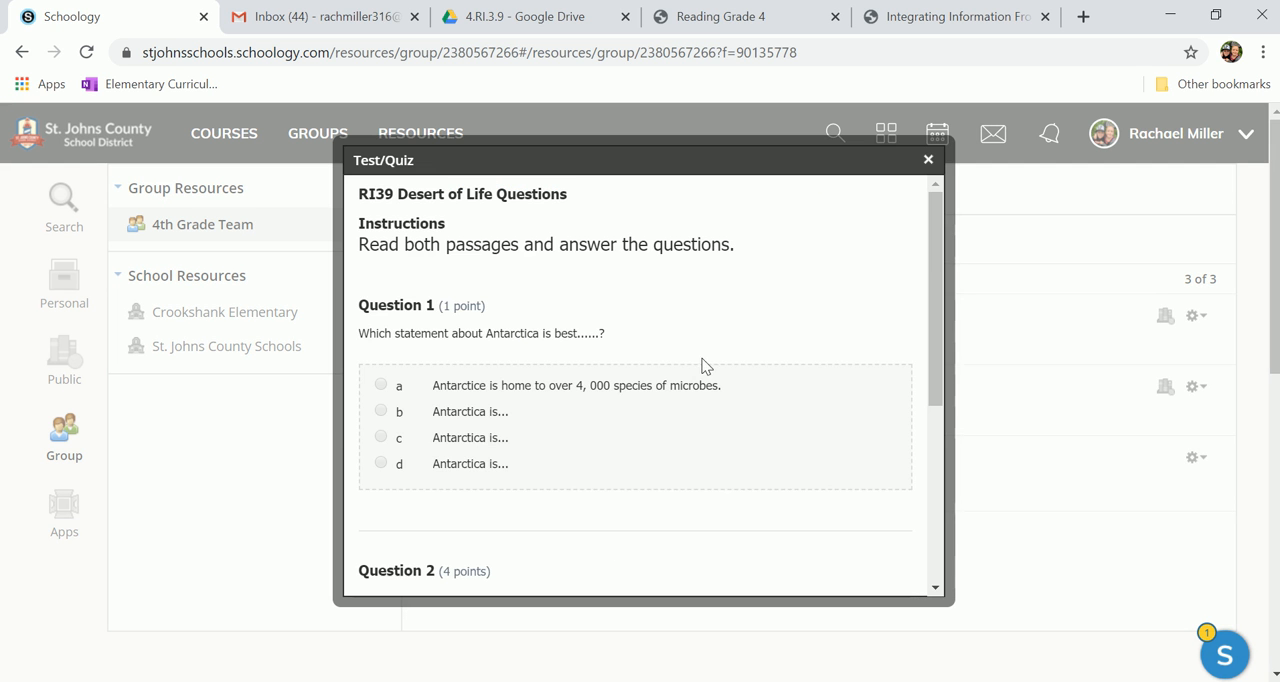
{"action": "scroll", "coordinate": [702, 356], "scroll_direction": "down", "scroll_amount": 6}
{"action": "scroll", "coordinate": [702, 356], "scroll_direction": "up", "scroll_amount": 5}
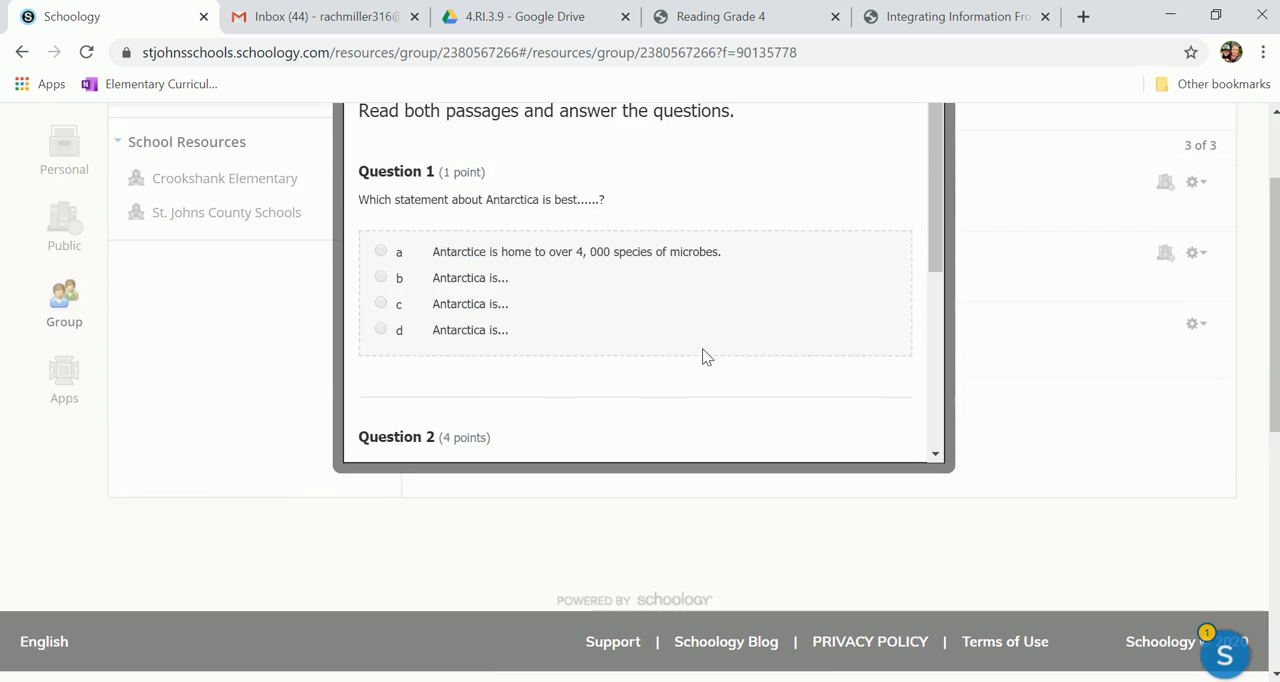
{"action": "scroll", "coordinate": [702, 356], "scroll_direction": "up", "scroll_amount": 2}
{"action": "left_click", "coordinate": [929, 160]}
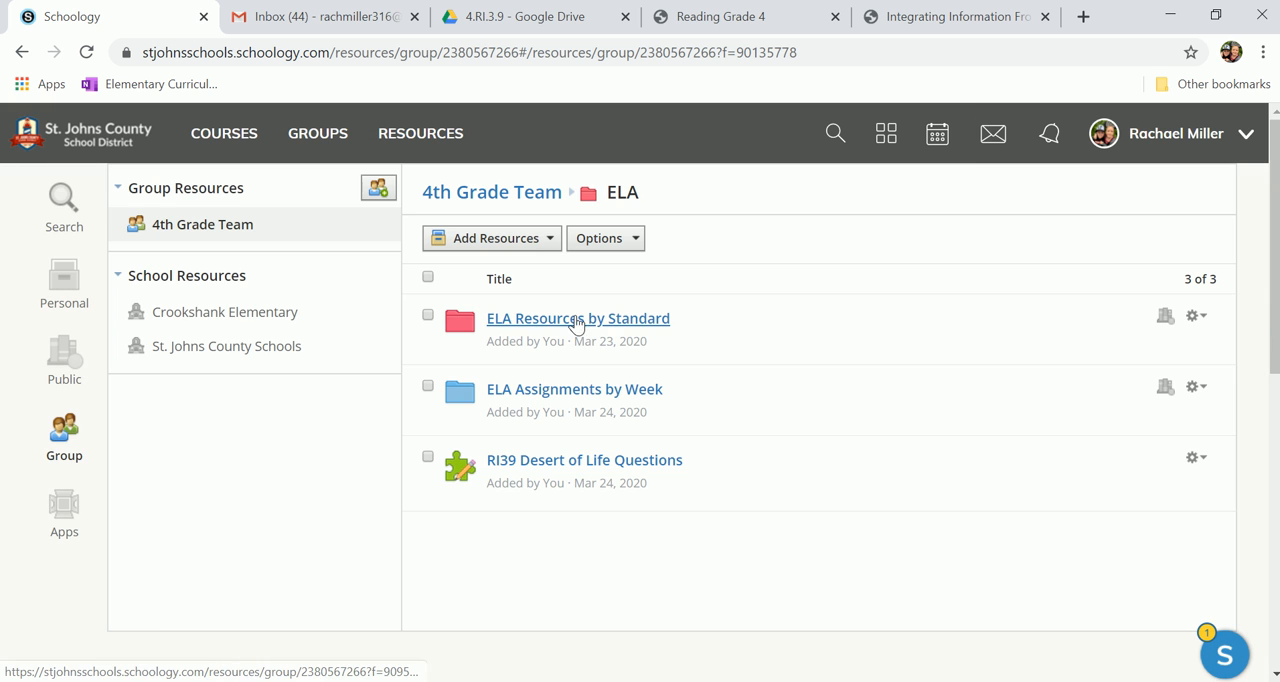
Step: Start a new assignment template in the ELA folder and name it "i-Ready Independent Practice"
{"action": "left_click", "coordinate": [535, 248]}
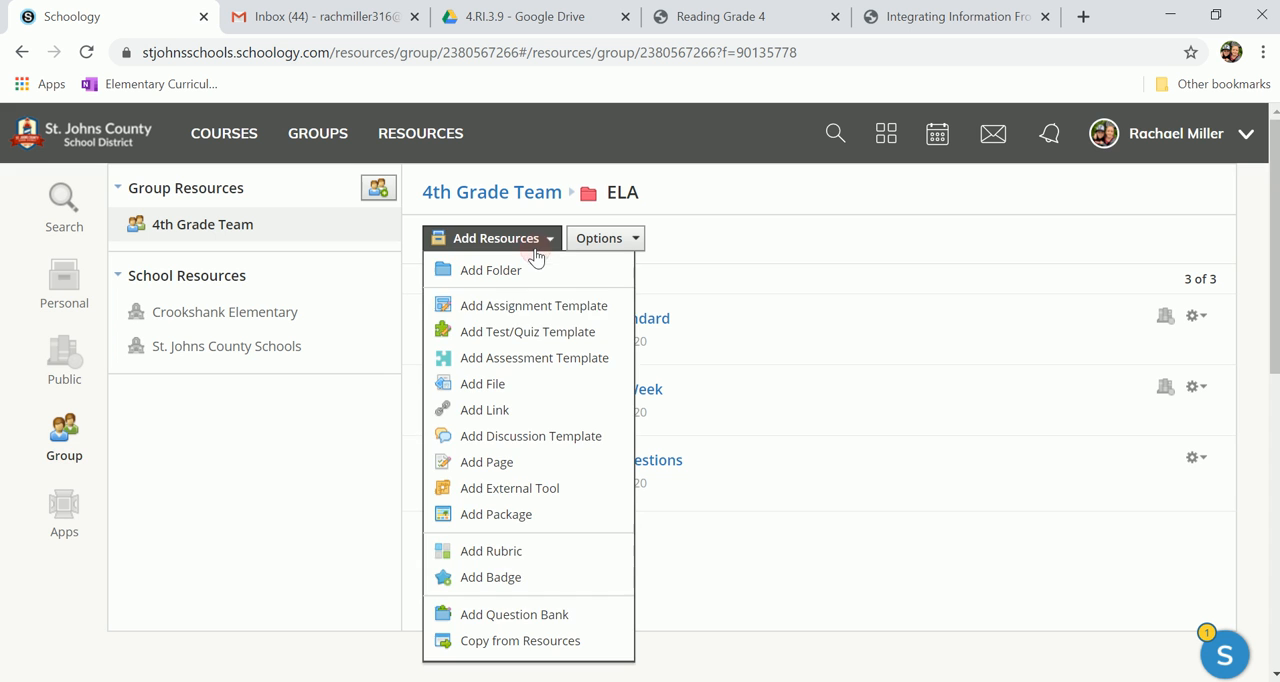
{"action": "left_click", "coordinate": [528, 318]}
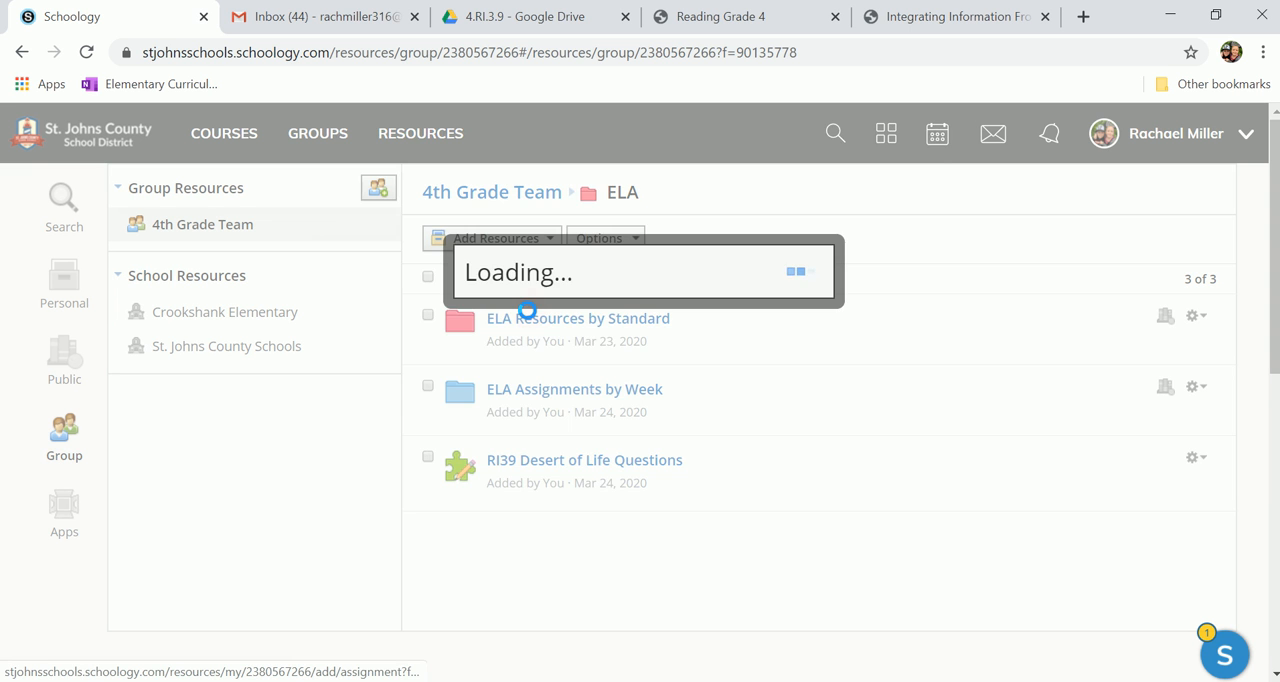
{"action": "type", "text": "i-Ready Independent Practice"}
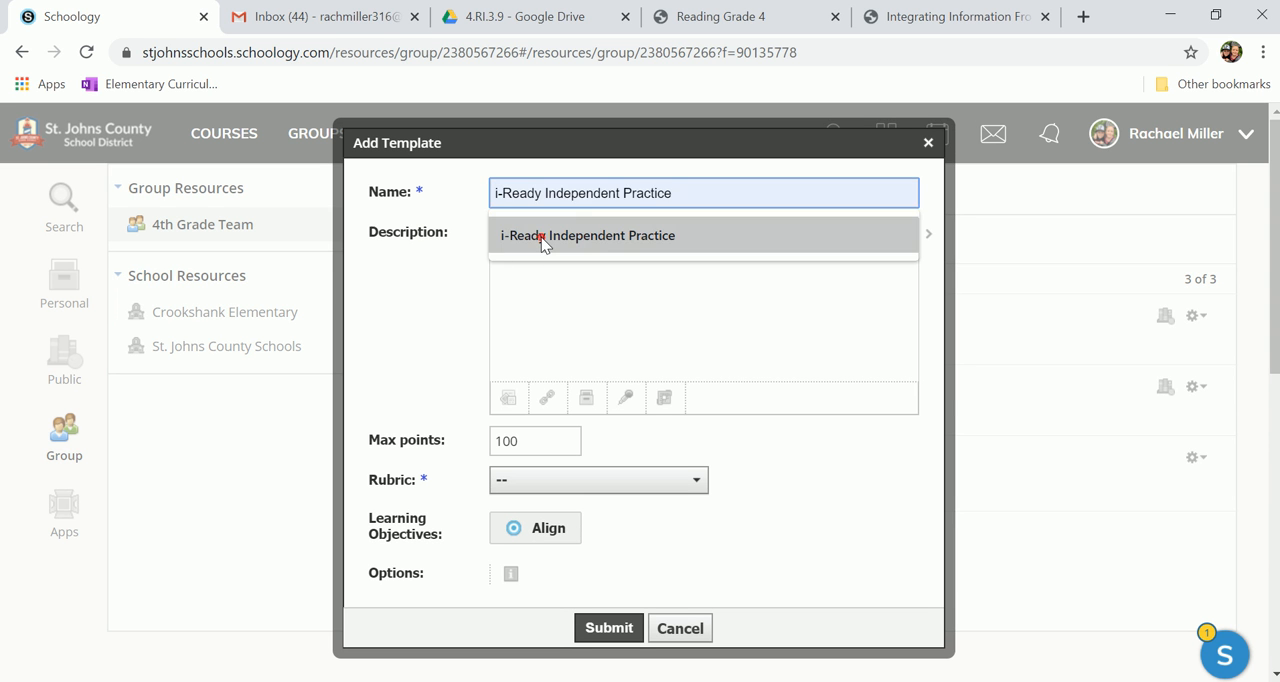
{"action": "left_click", "coordinate": [543, 238]}
{"action": "left_click", "coordinate": [551, 287]}
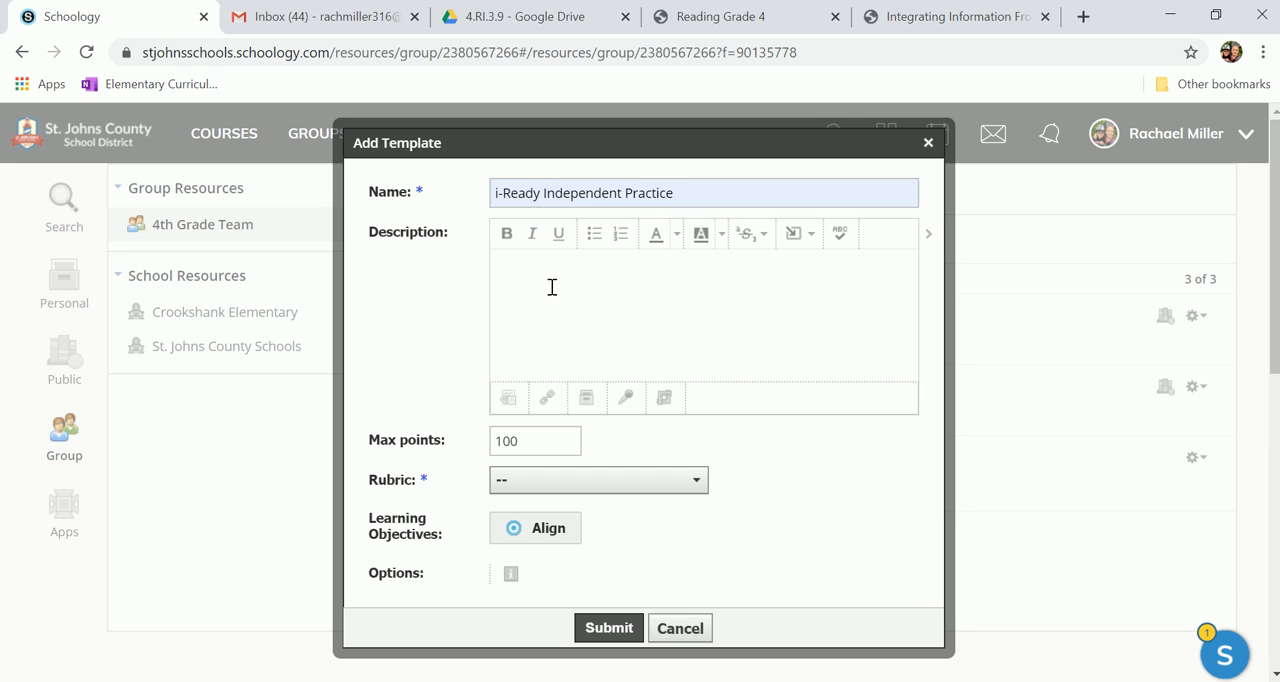
Step: Enter a description instructing students to log onto i-Ready and complete 45 minutes, and submit the assignment template
{"action": "type", "text": "Log onto i-Ready and complete 45 minutes."}
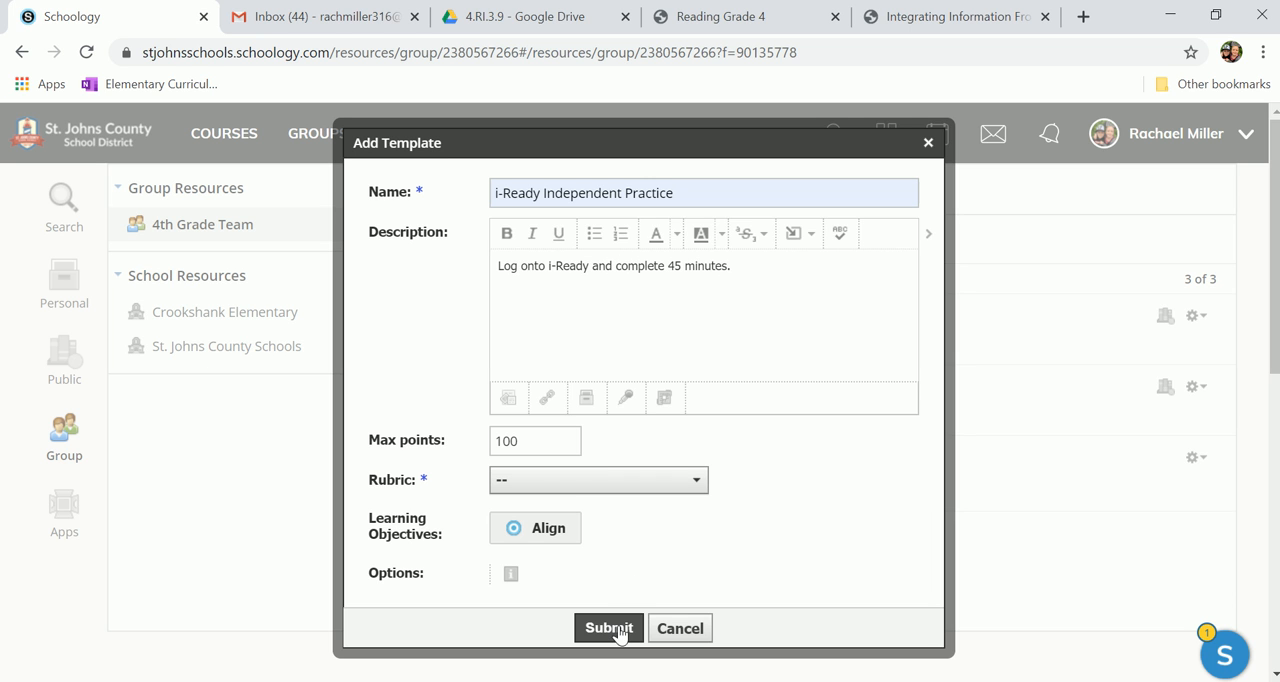
{"action": "left_click", "coordinate": [622, 628]}
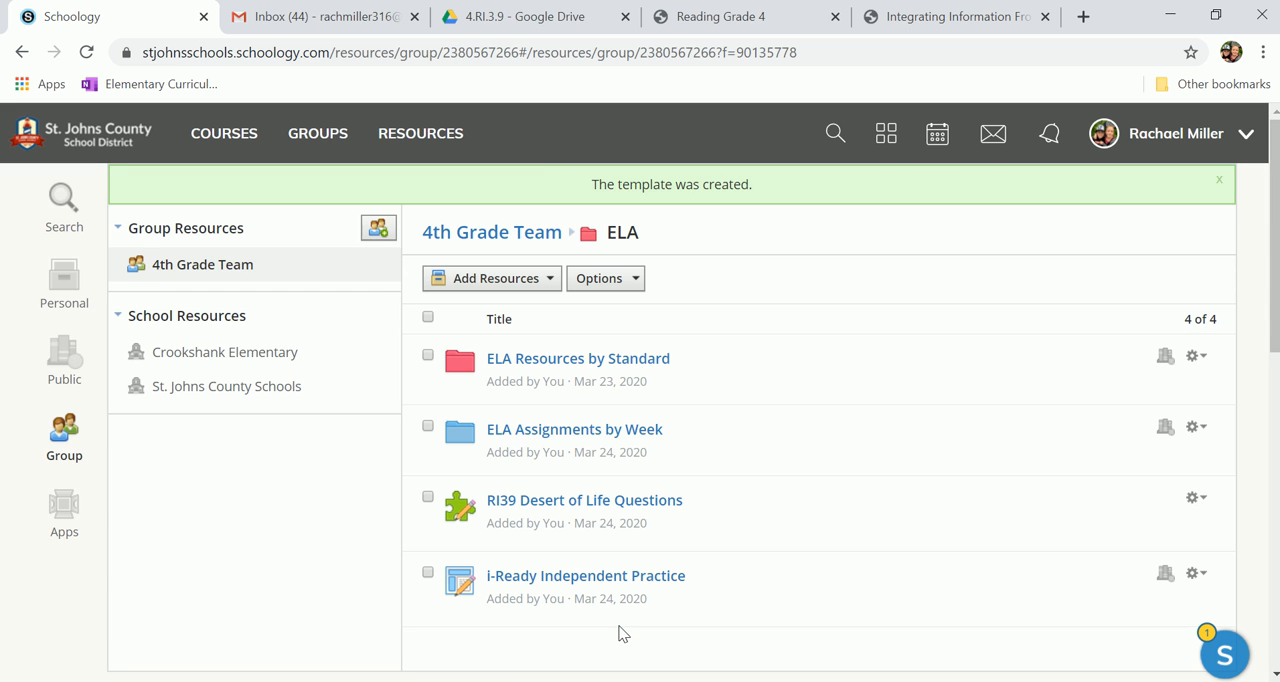
{"action": "left_click", "coordinate": [536, 286]}
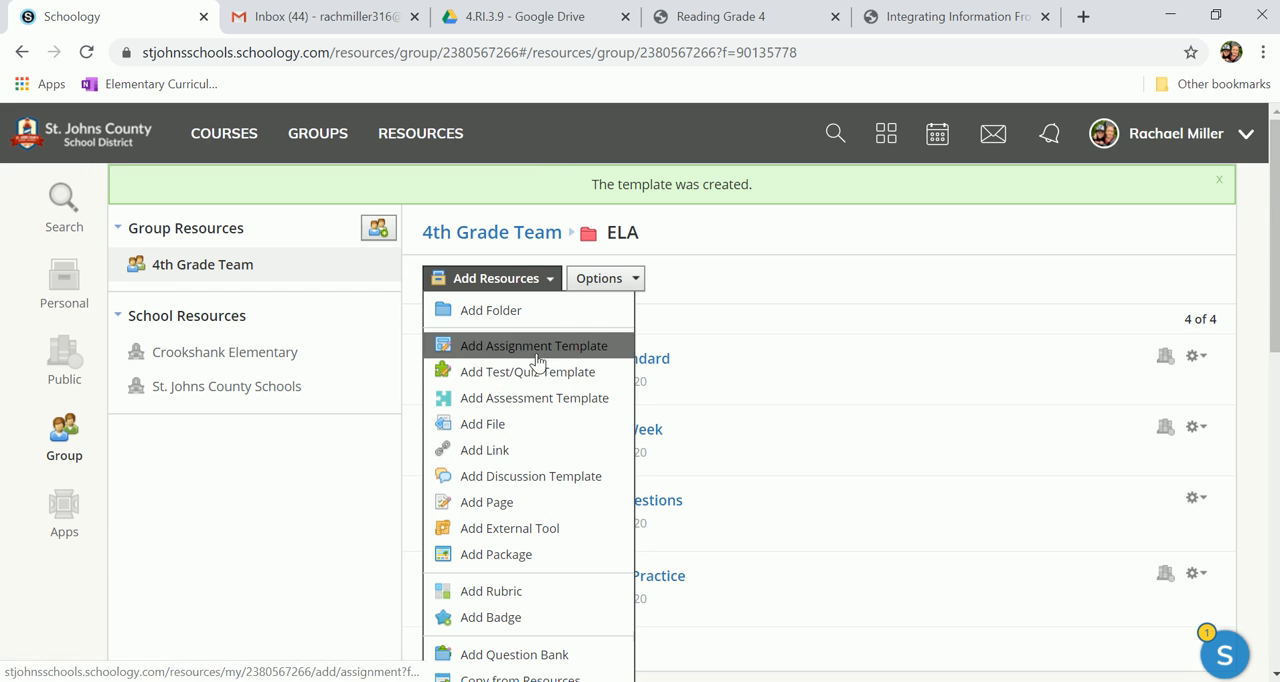
{"action": "left_click", "coordinate": [537, 451]}
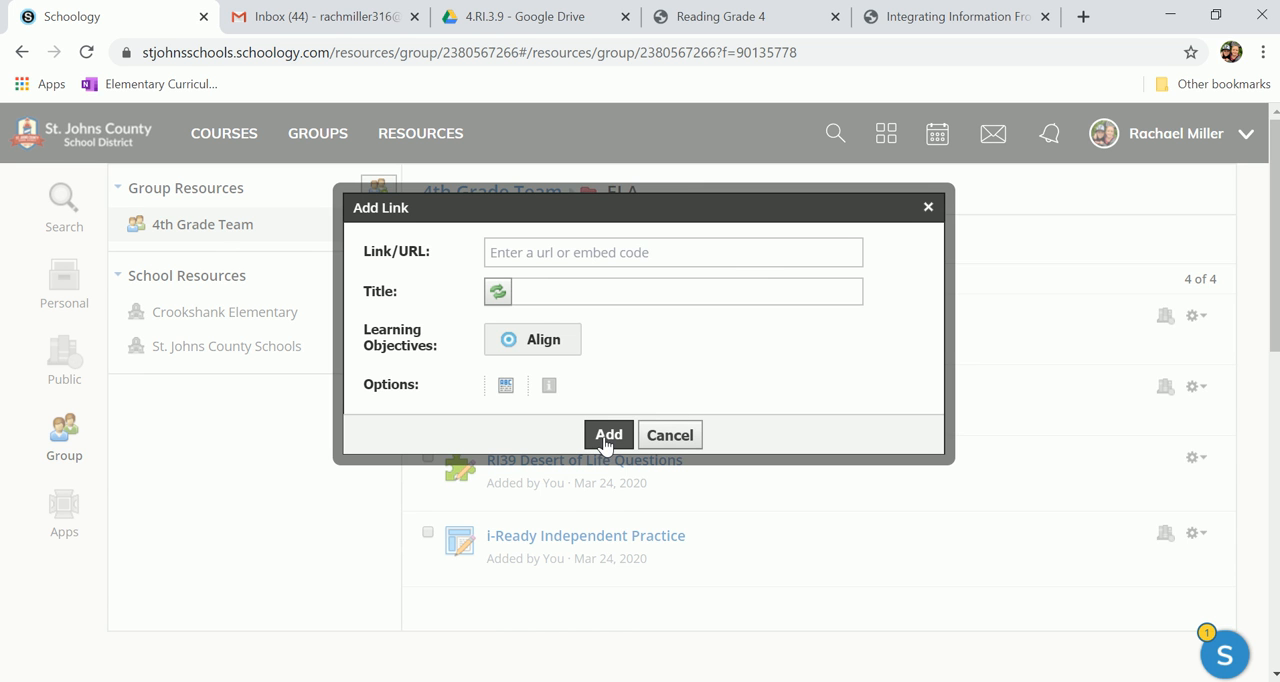
{"action": "left_click", "coordinate": [670, 435]}
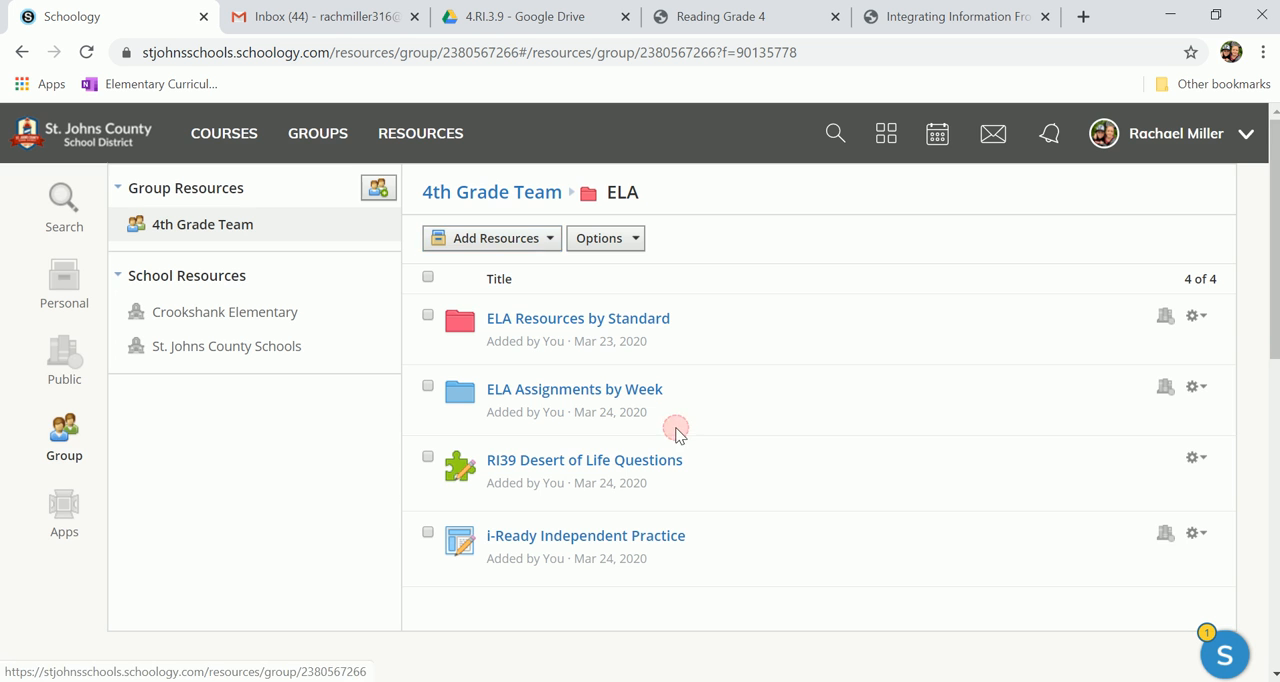
{"action": "left_click", "coordinate": [546, 250]}
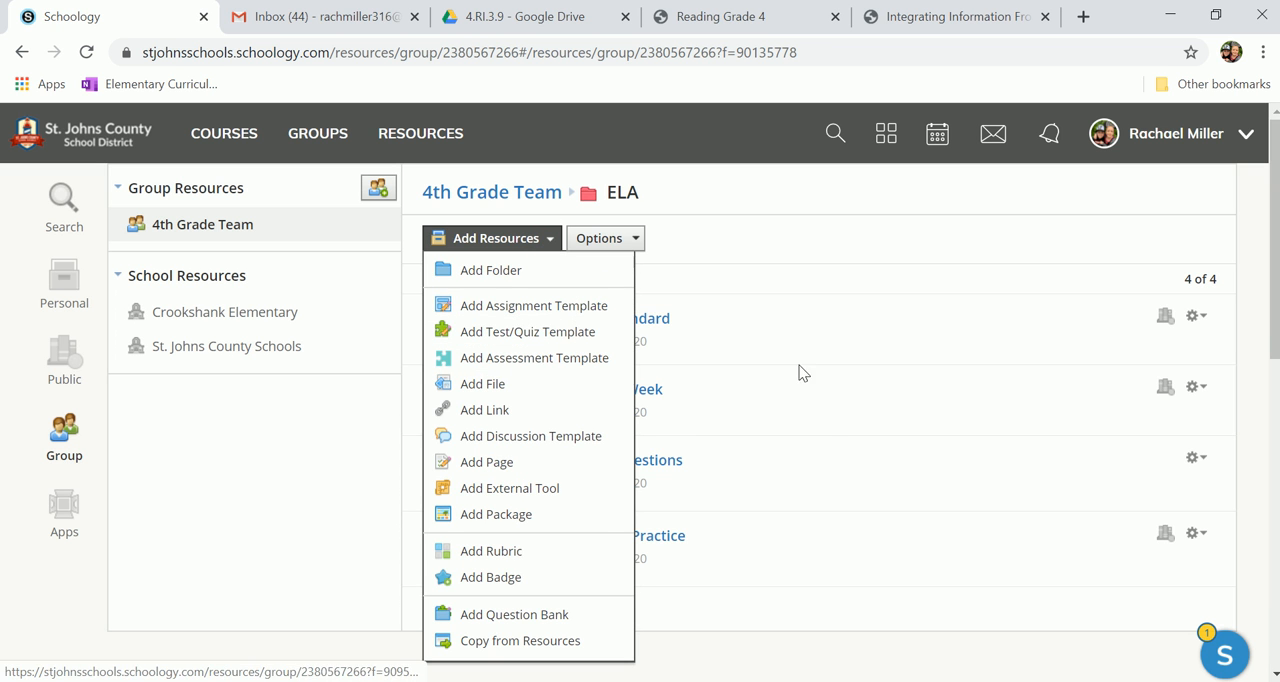
{"action": "left_click", "coordinate": [822, 437]}
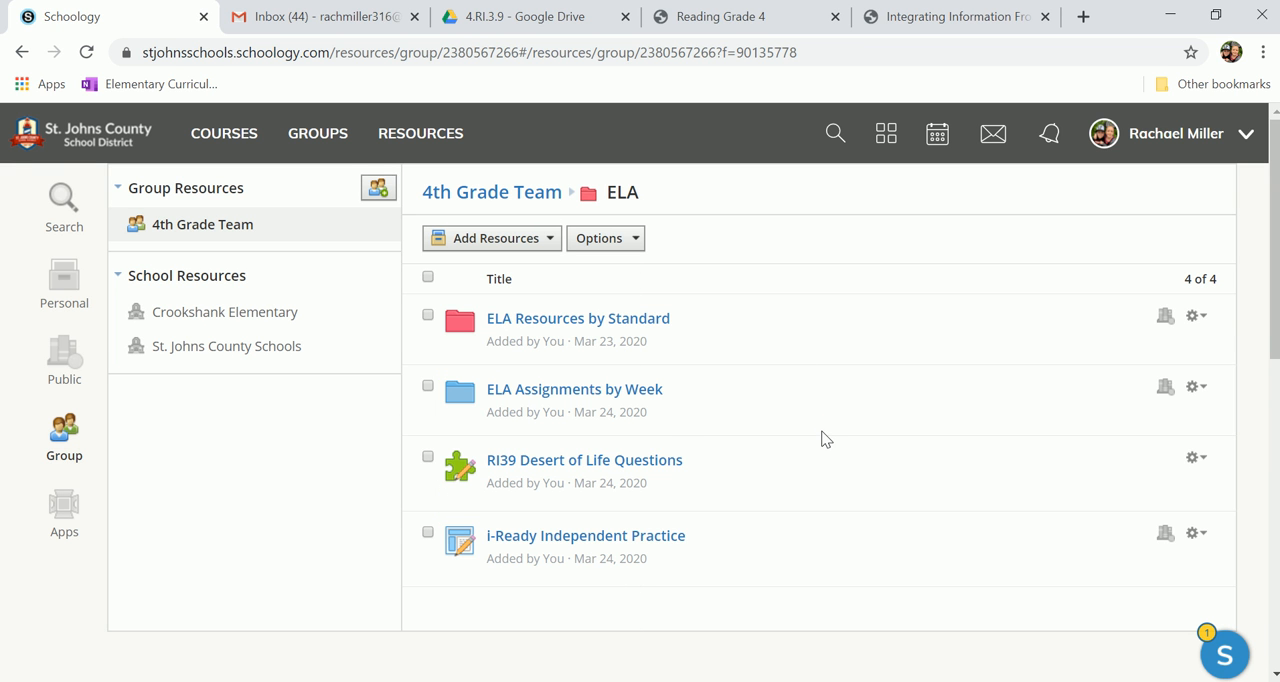